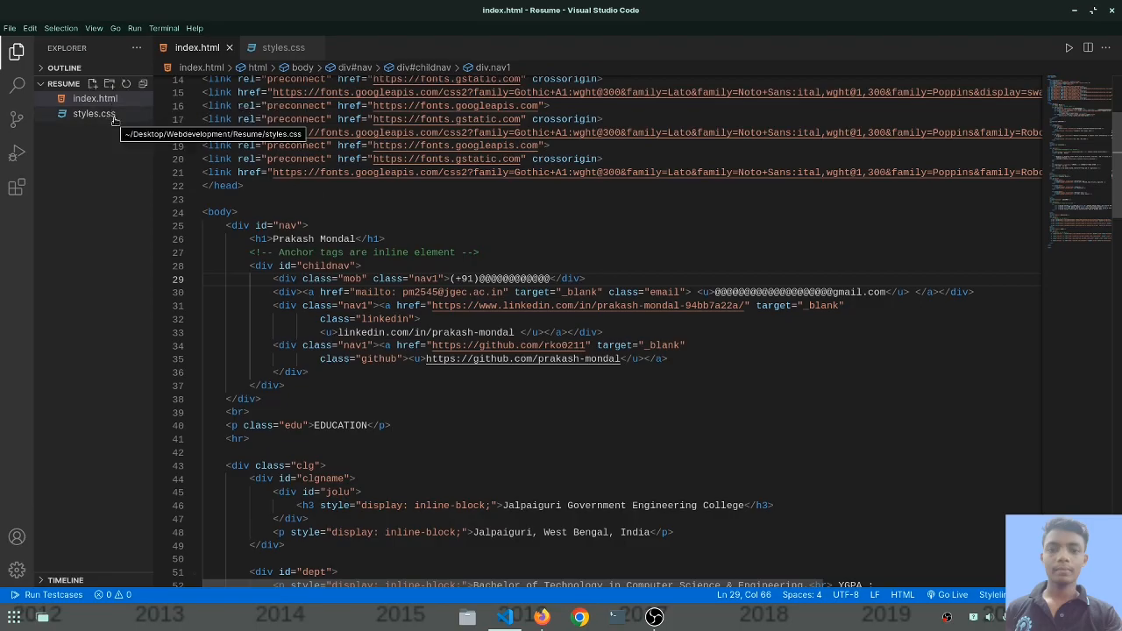
- Look through the styles.css and index.html files of the Resume project
left_click(109, 115)
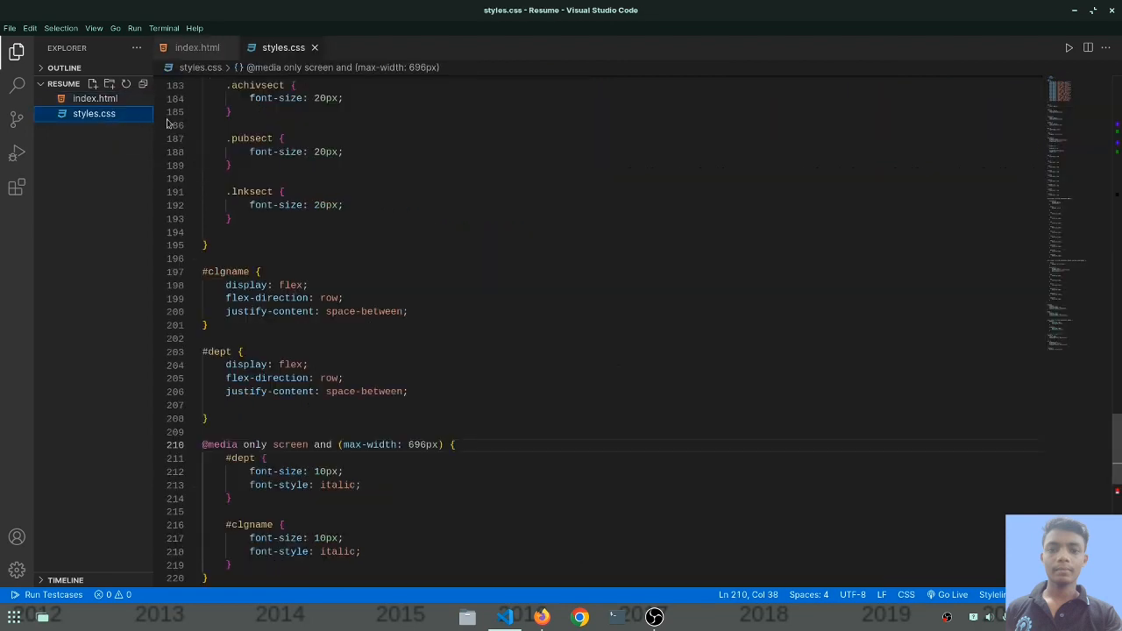
left_click(110, 101)
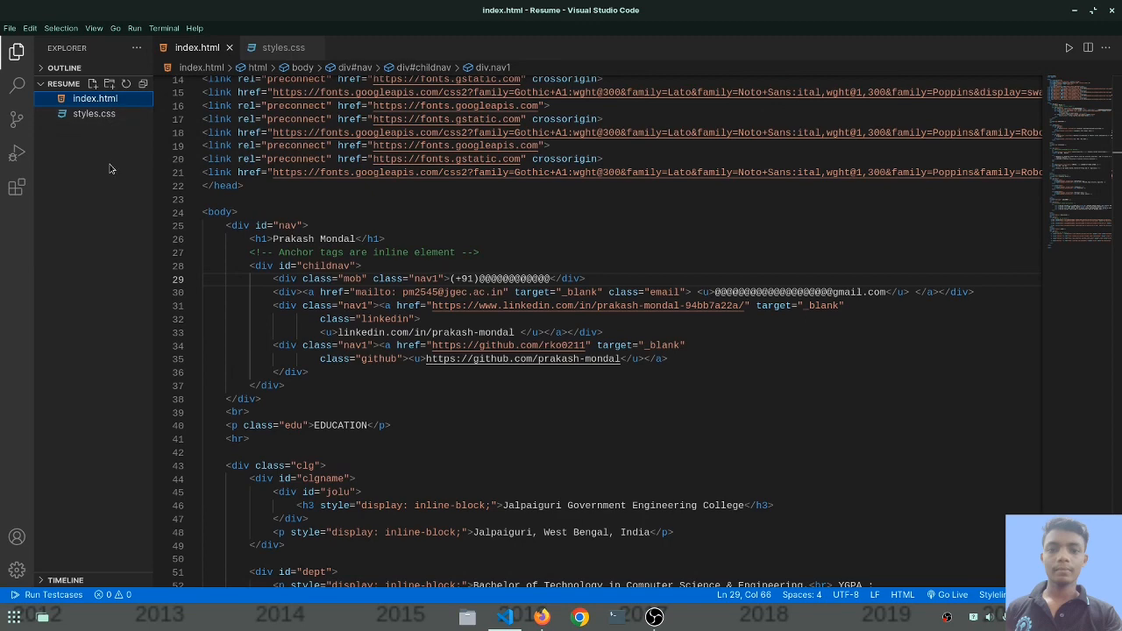
scroll(675, 228, "down", 10)
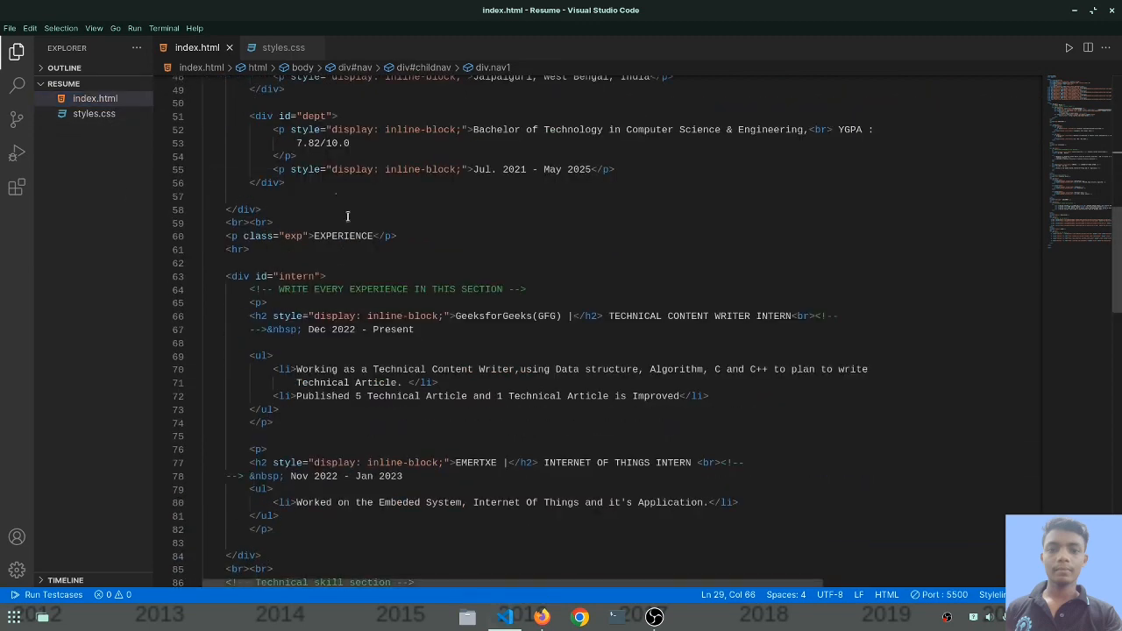
left_click(541, 616)
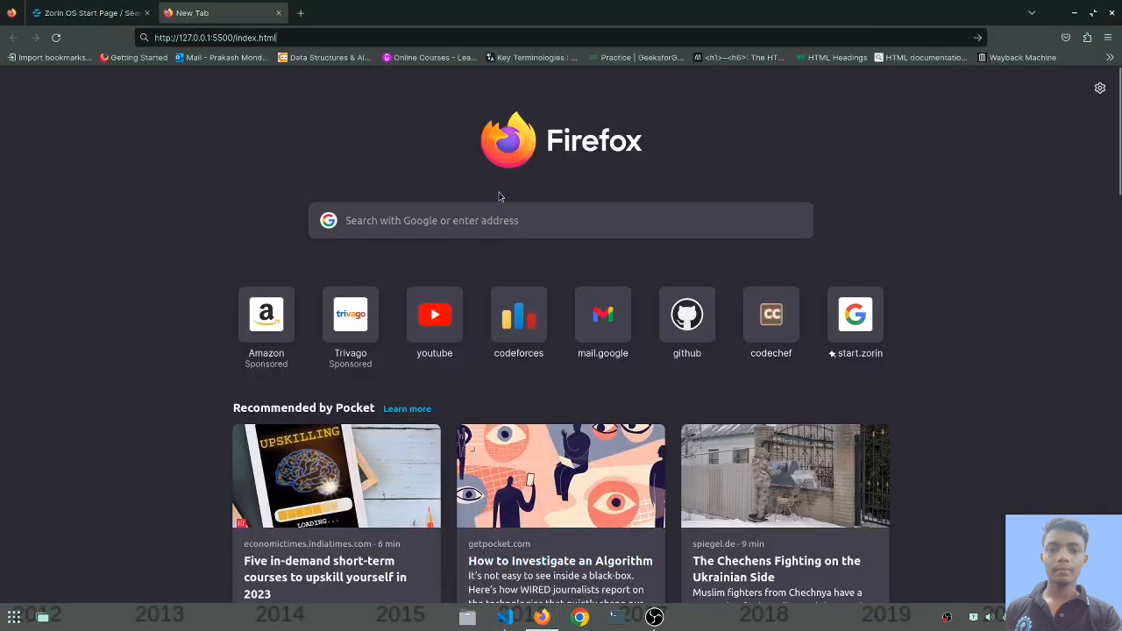
key("Return")
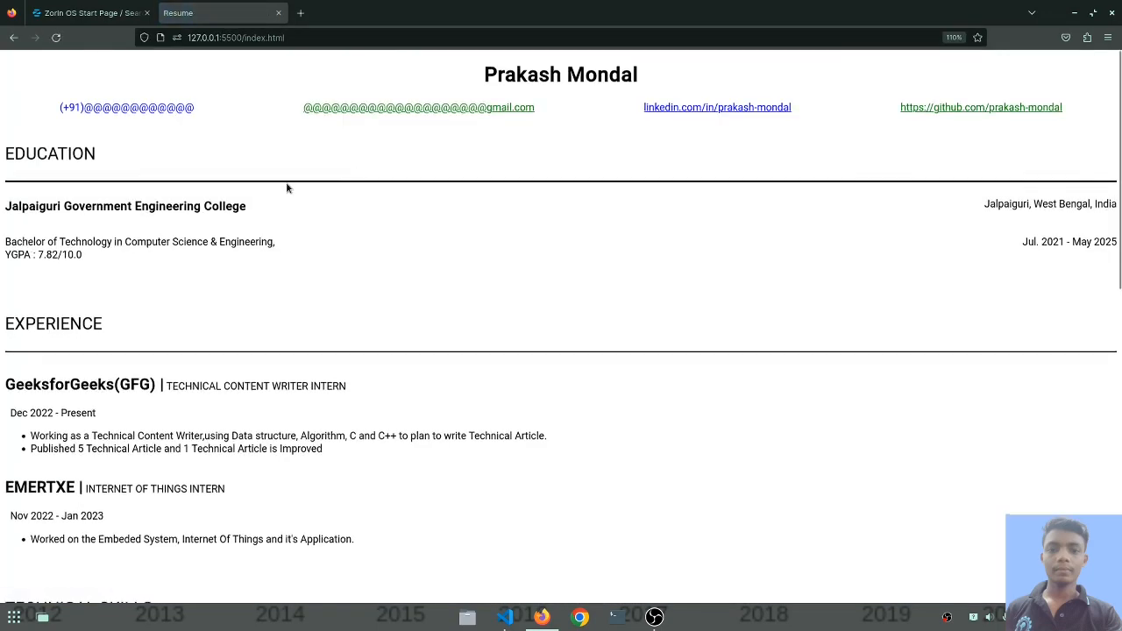
scroll(286, 183, "down", 8)
scroll(286, 187, "up", 8)
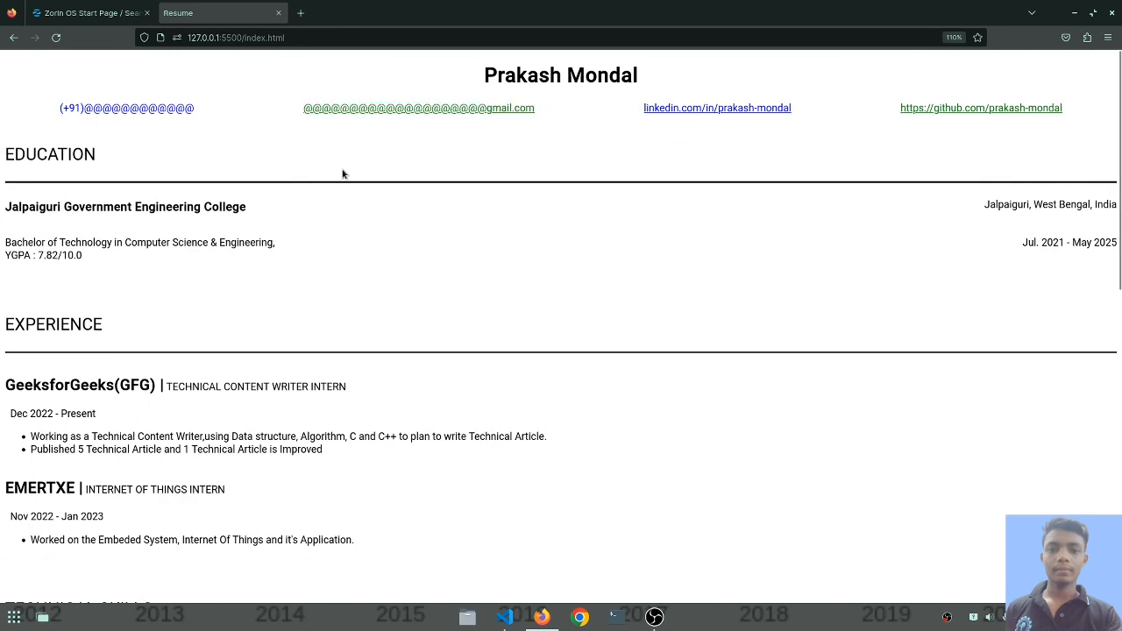
left_click(381, 37)
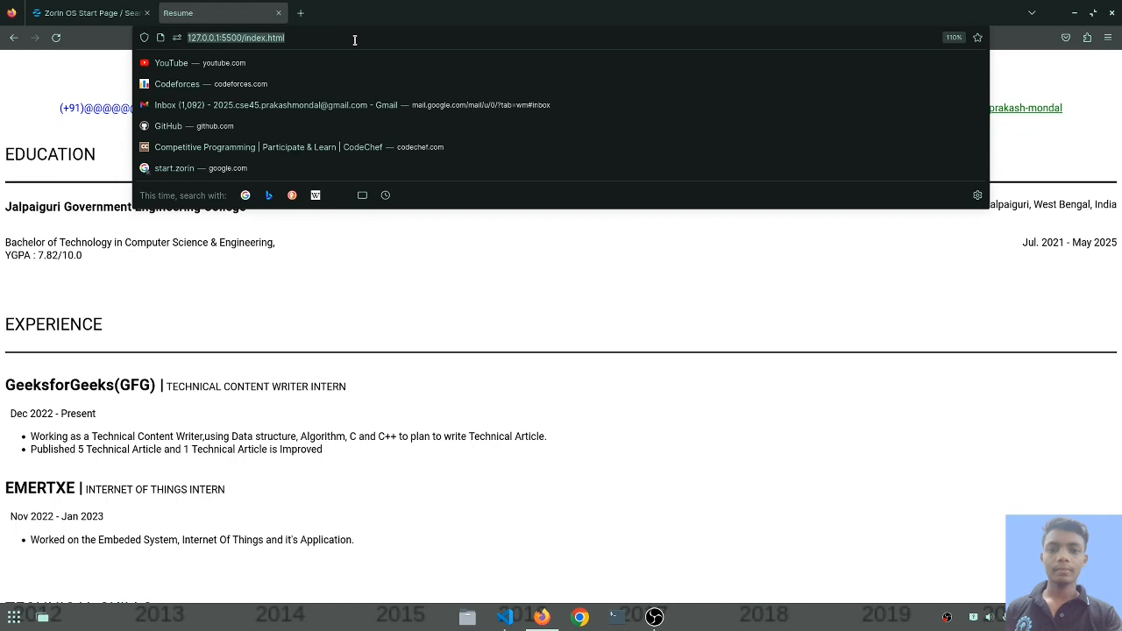
left_click(349, 336)
- Stop the live server on port 5500 in Visual Studio Code and return to Firefox
left_click(505, 616)
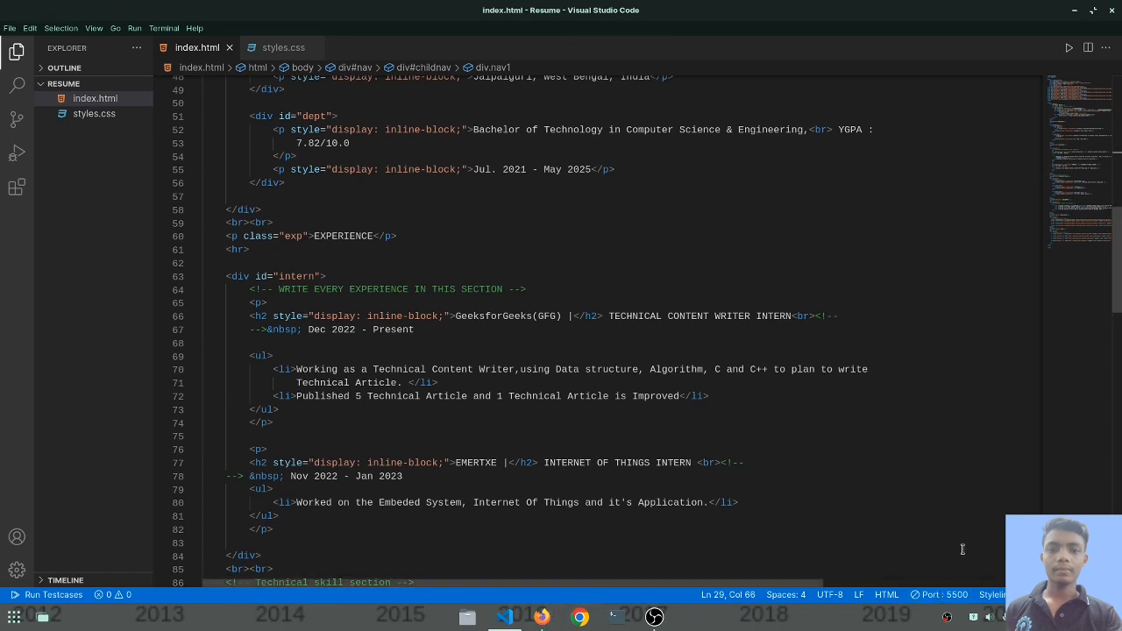
left_click(942, 595)
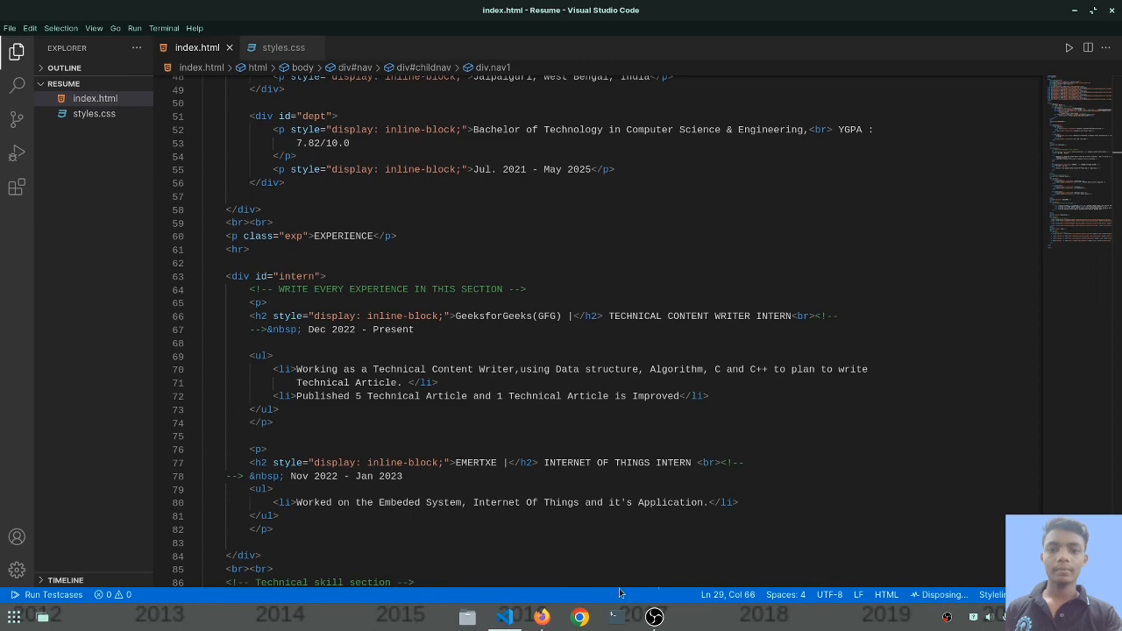
left_click(542, 617)
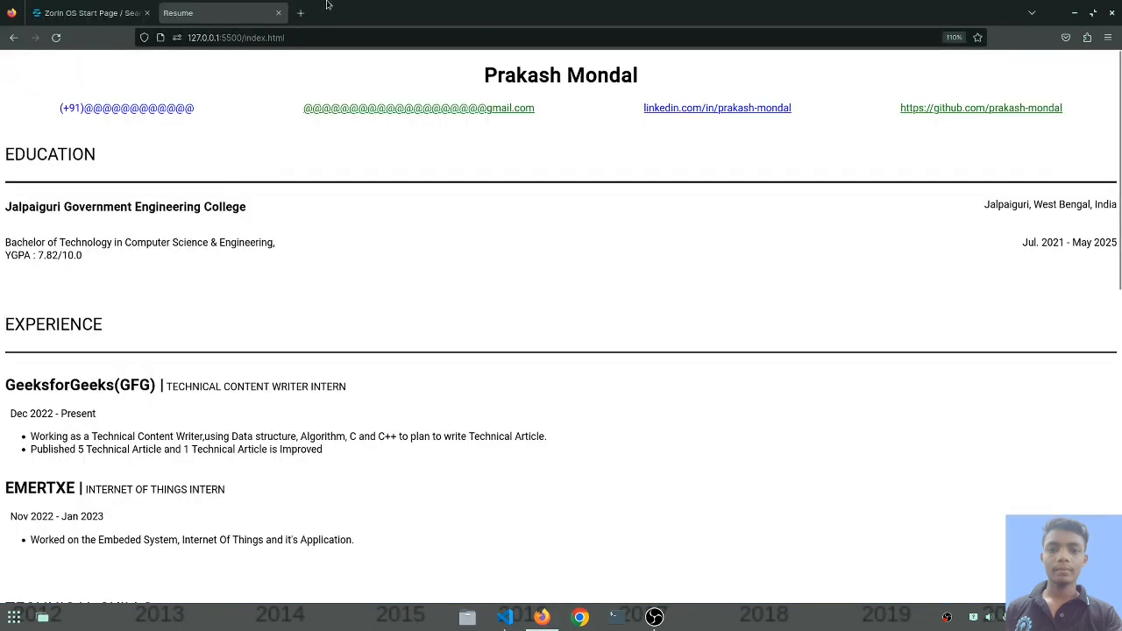
- Copy the resume page's address 127.0.0.1:5500/index.html and load it in a new tab to test whether it is reachable
left_click(300, 13)
left_click(231, 7)
left_click(308, 38)
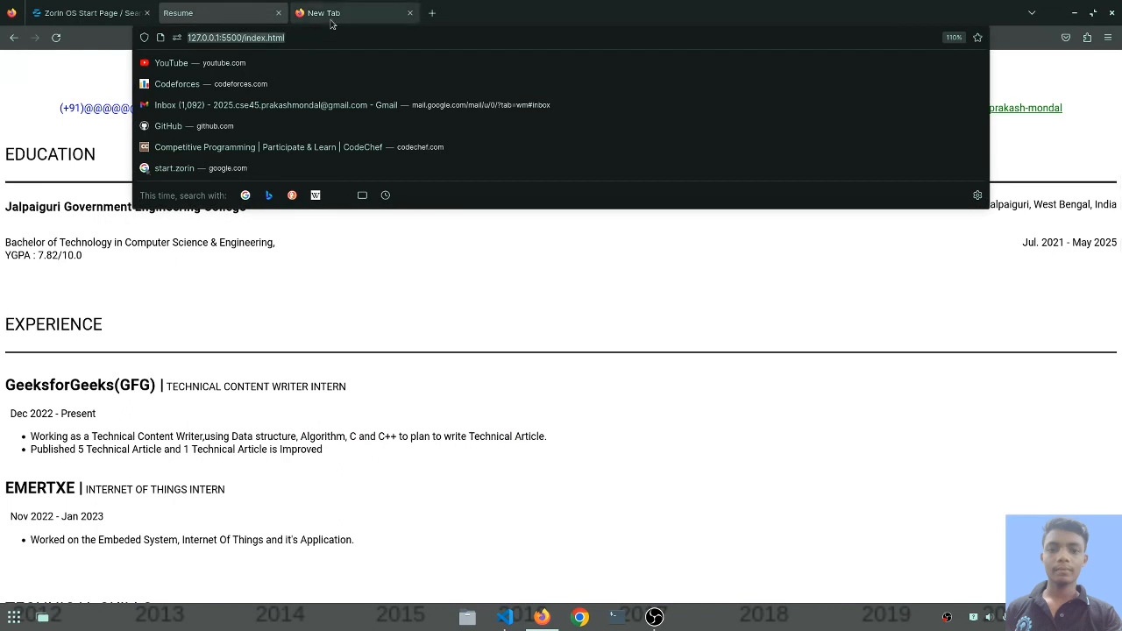
right_click(331, 40)
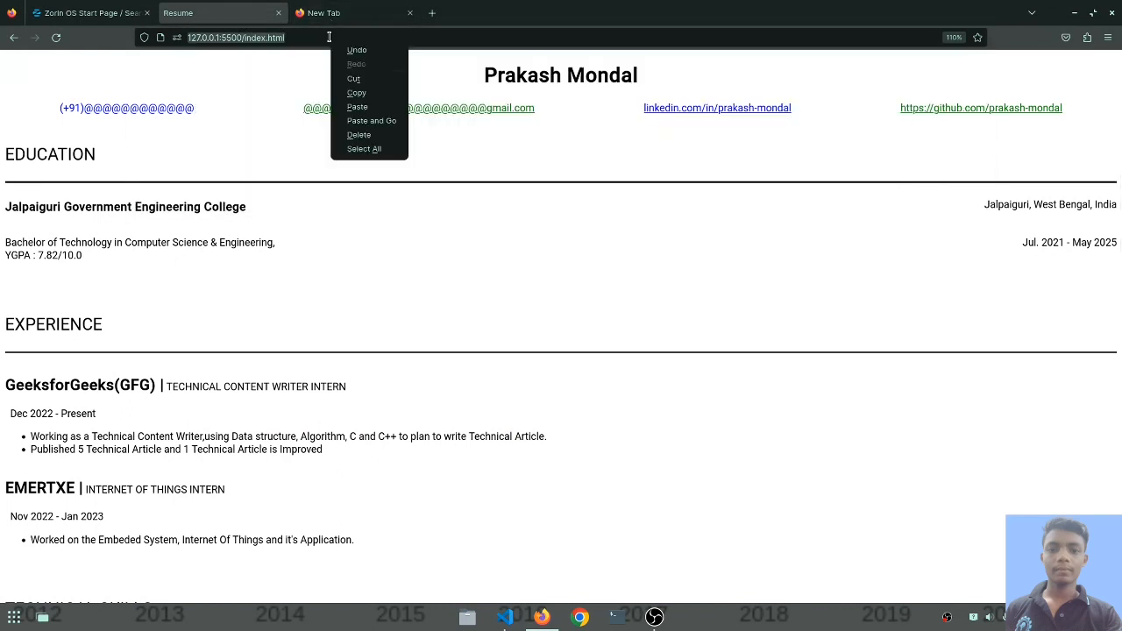
left_click(356, 92)
left_click(324, 13)
right_click(317, 43)
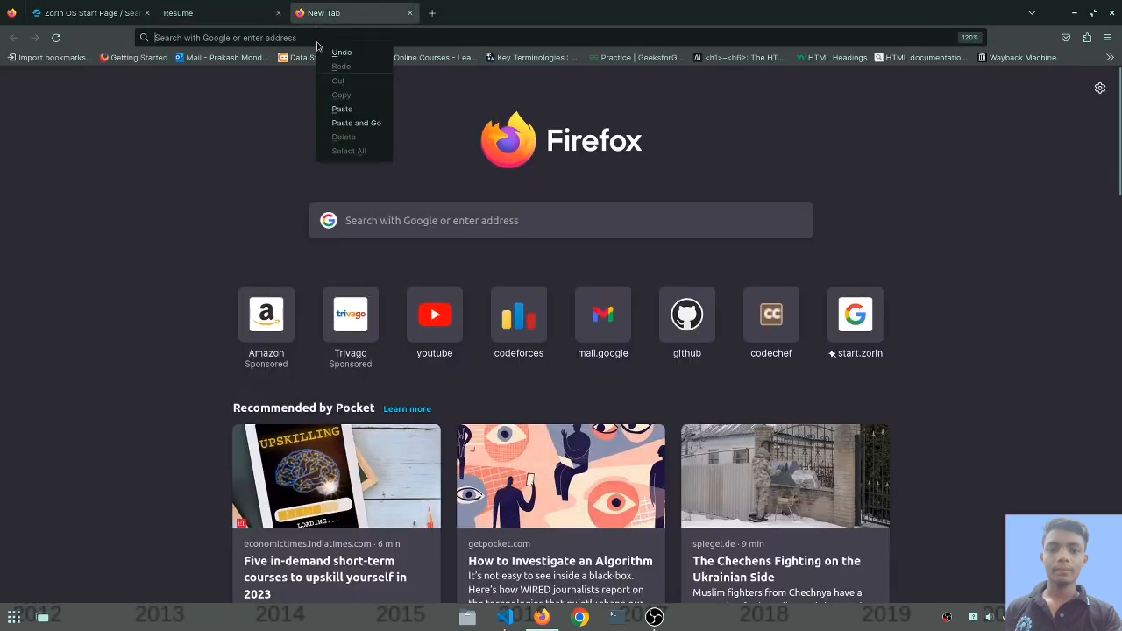
left_click(342, 109)
key("Return")
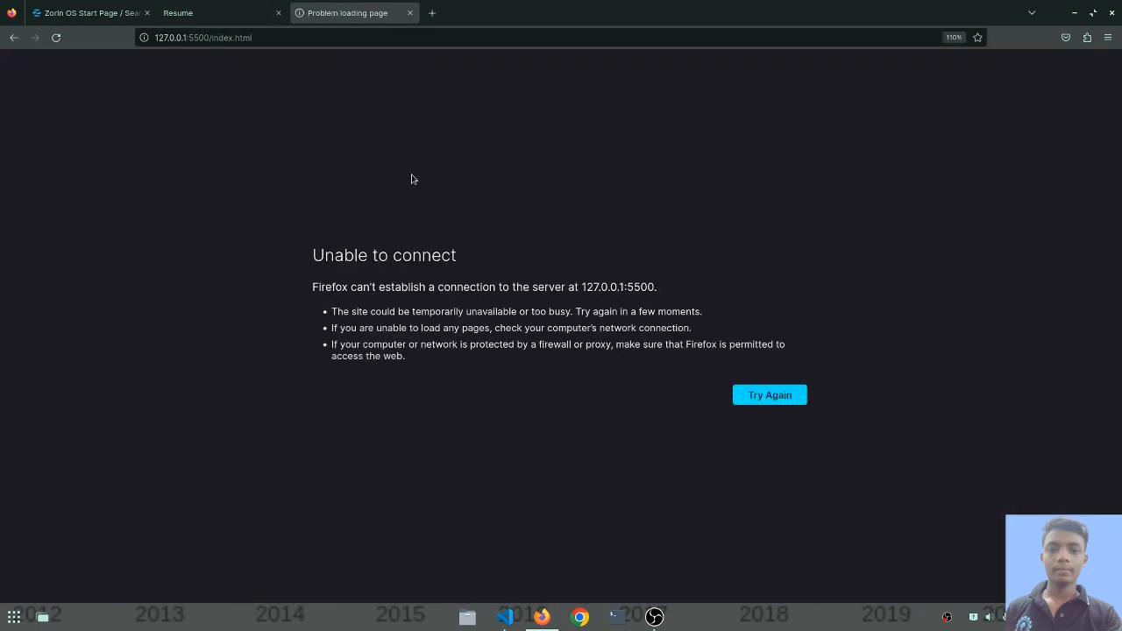
left_click_drag(294, 238, 469, 274)
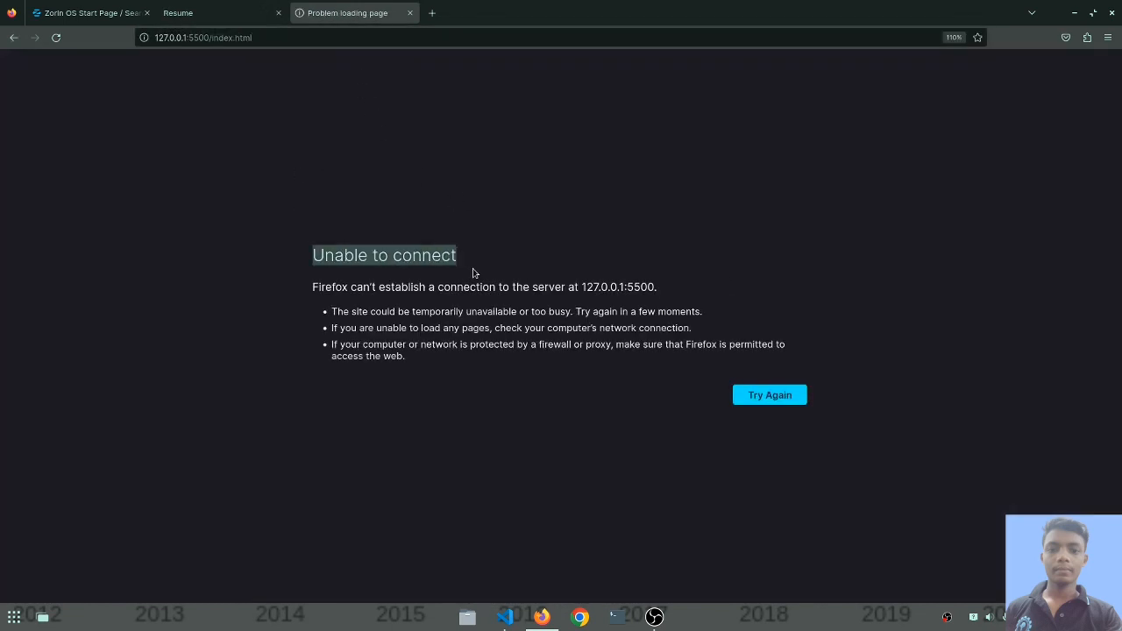
left_click_drag(582, 288, 751, 296)
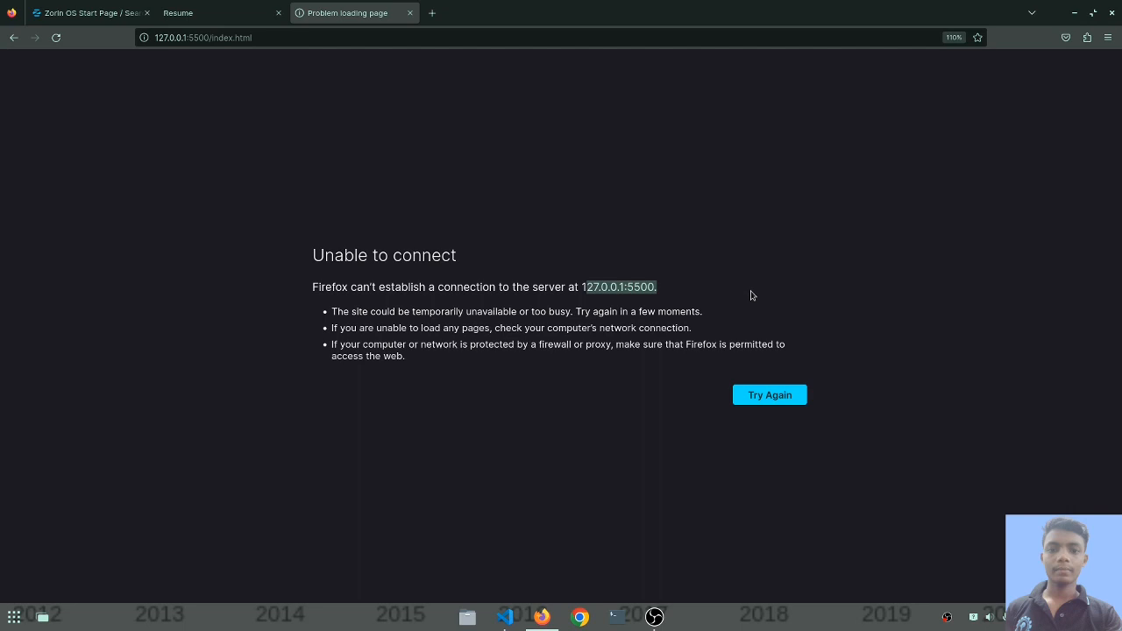
left_click(704, 295)
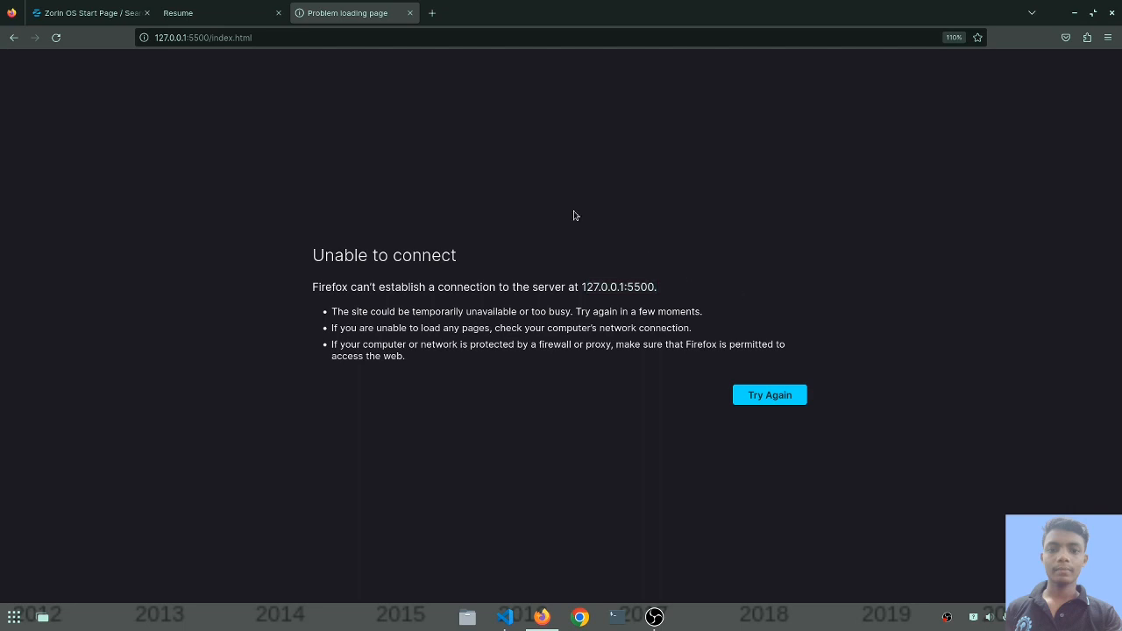
- Close both tabs that use the local resume address and open GitHub in a new tab
left_click(410, 13)
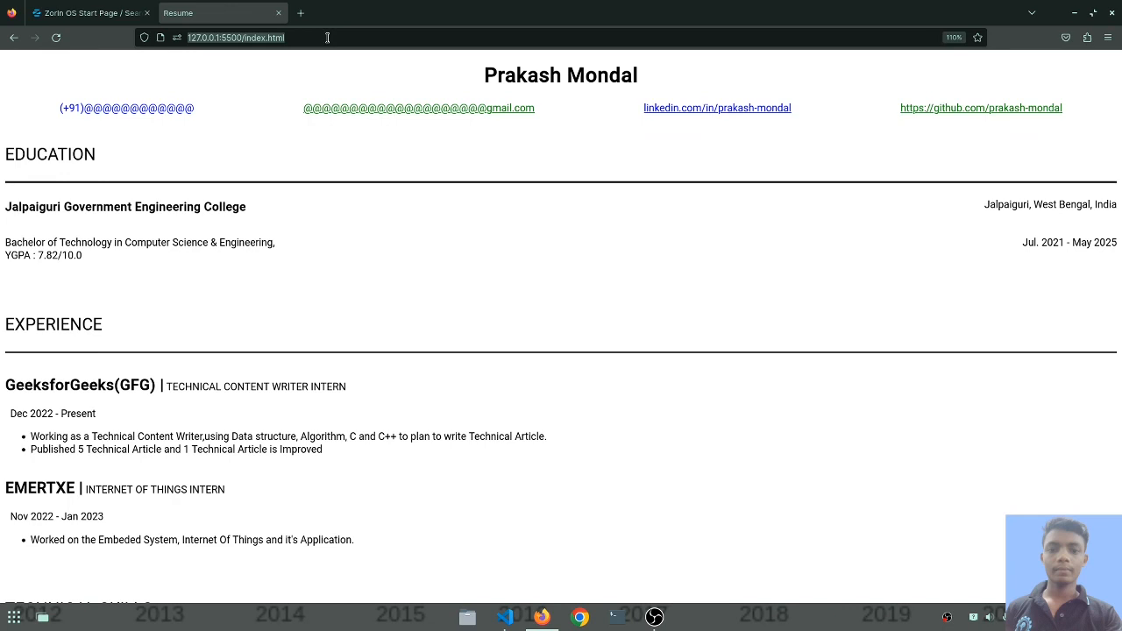
left_click(279, 12)
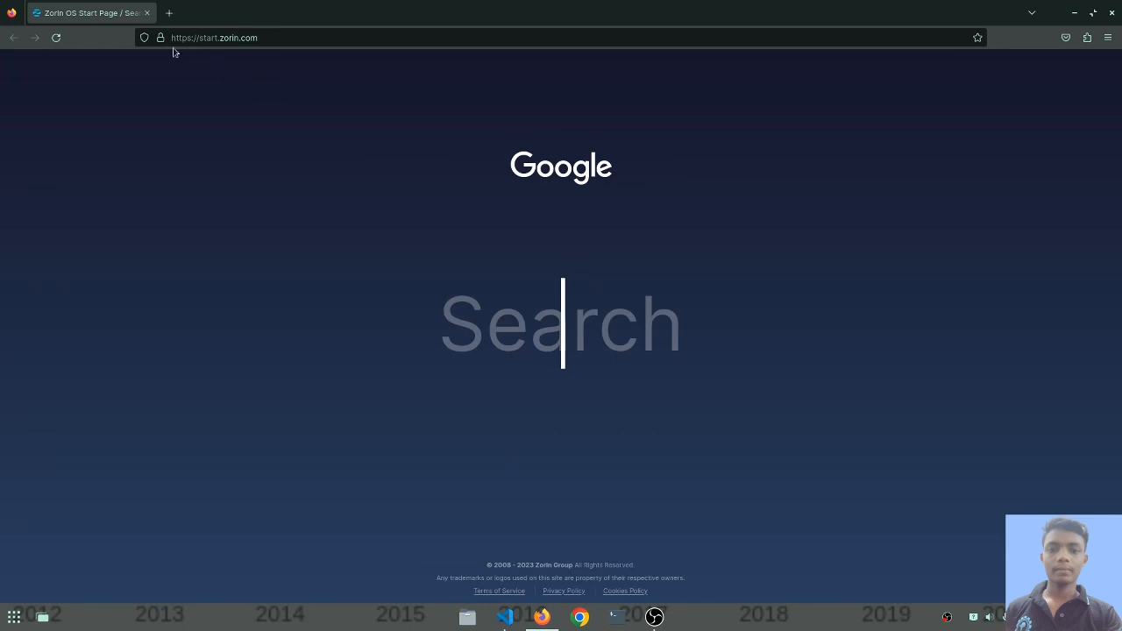
left_click(169, 12)
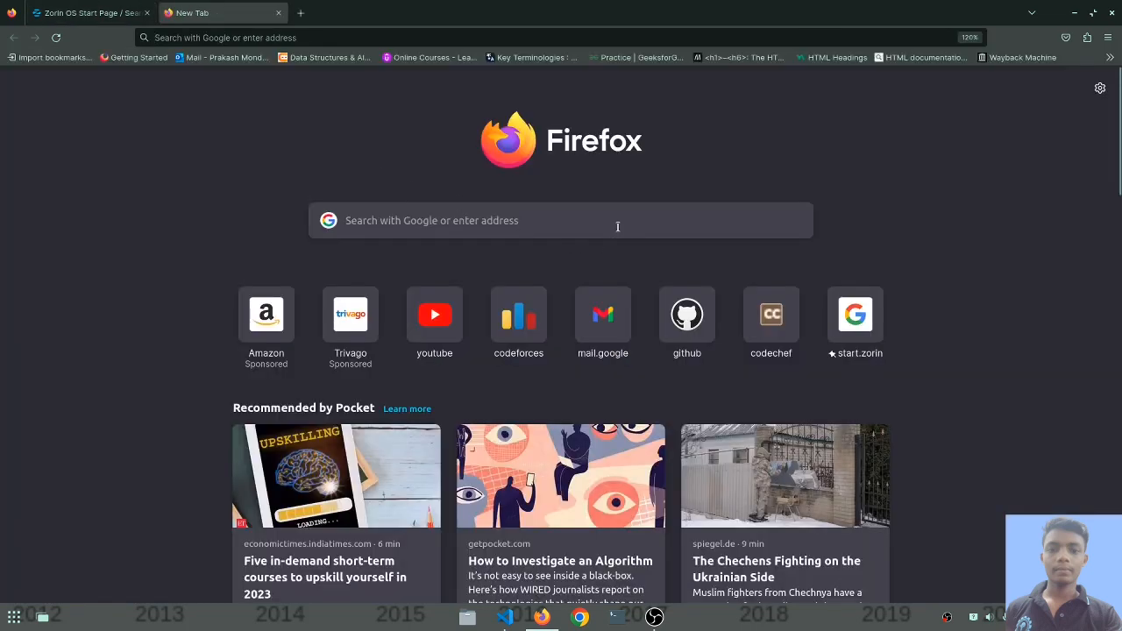
left_click(684, 312)
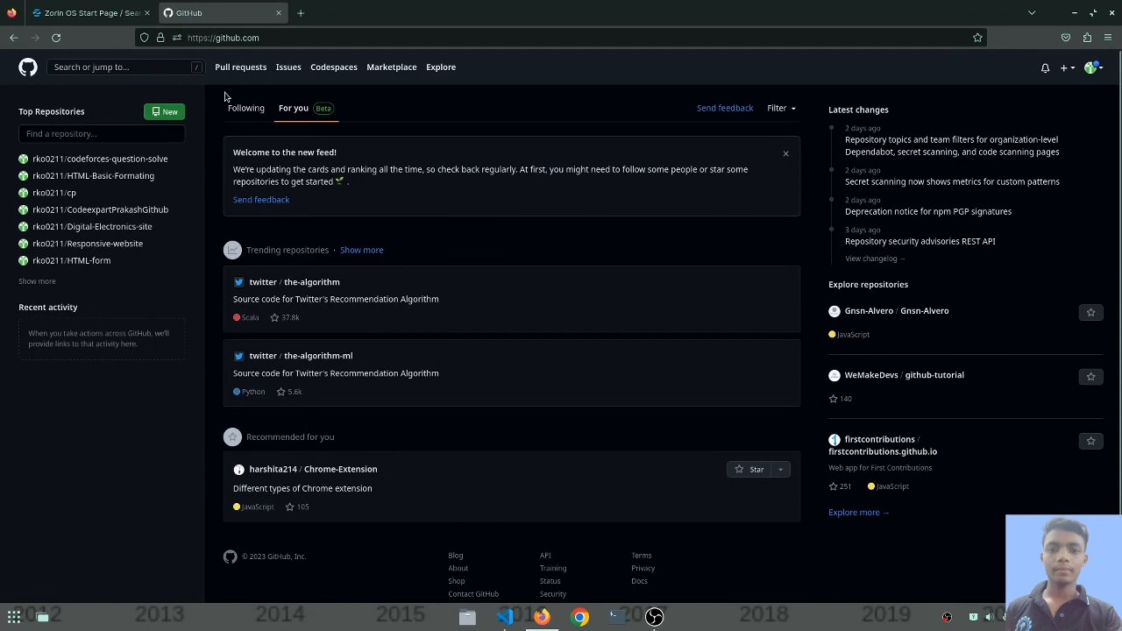
scroll(657, 462, "down", 1)
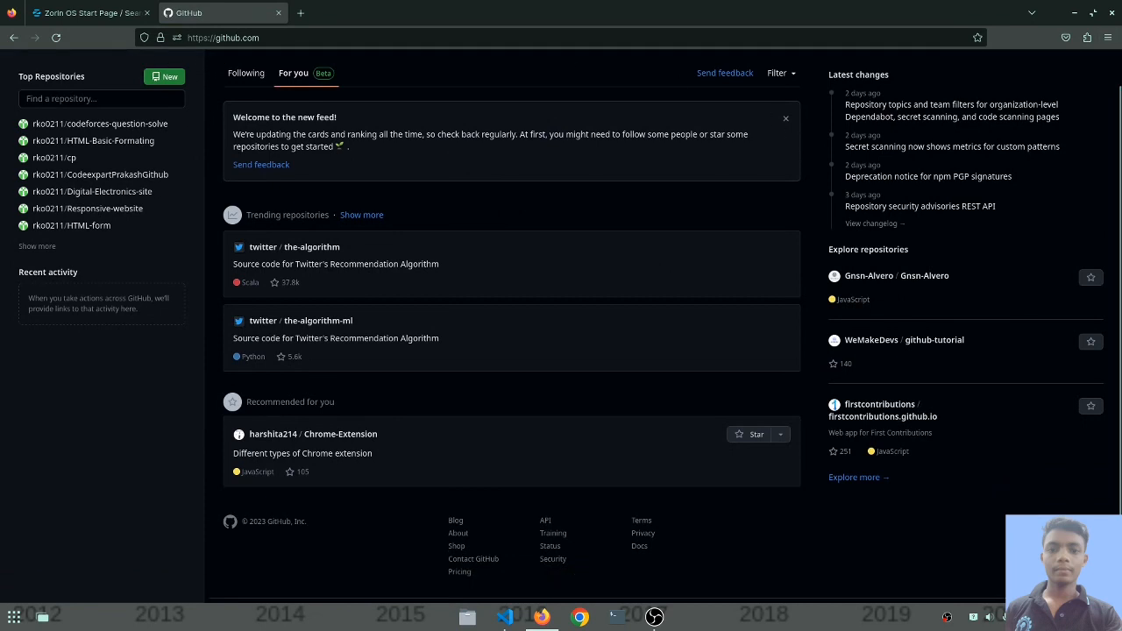
scroll(465, 338, "up", 1)
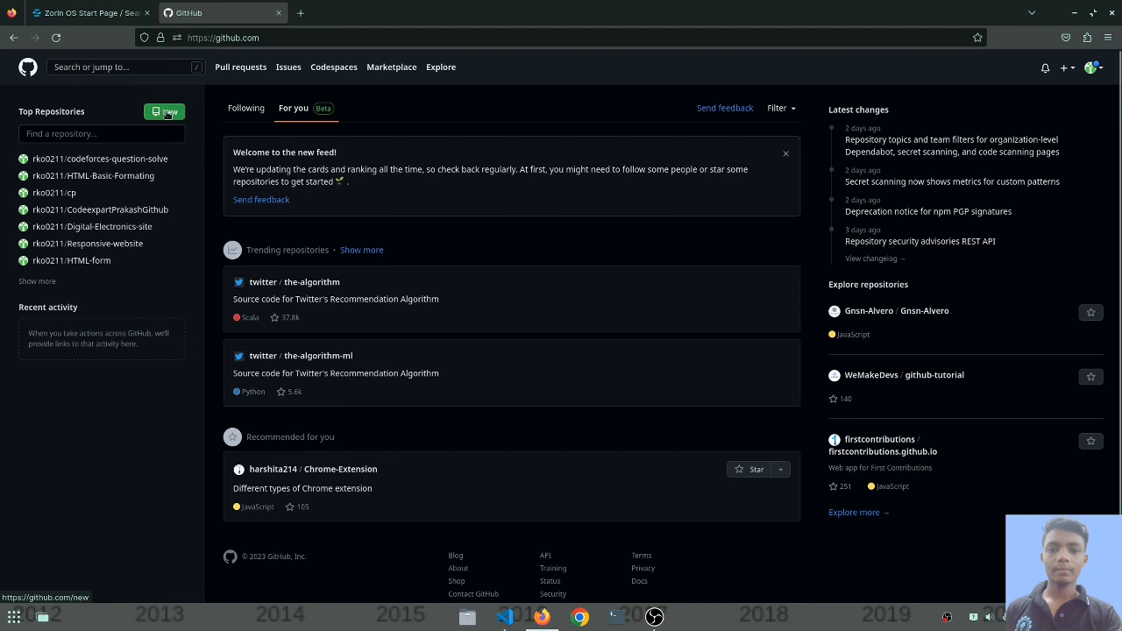
- Go through the signed-in GitHub profile to its repository list and start creating a new repository
left_click(1093, 72)
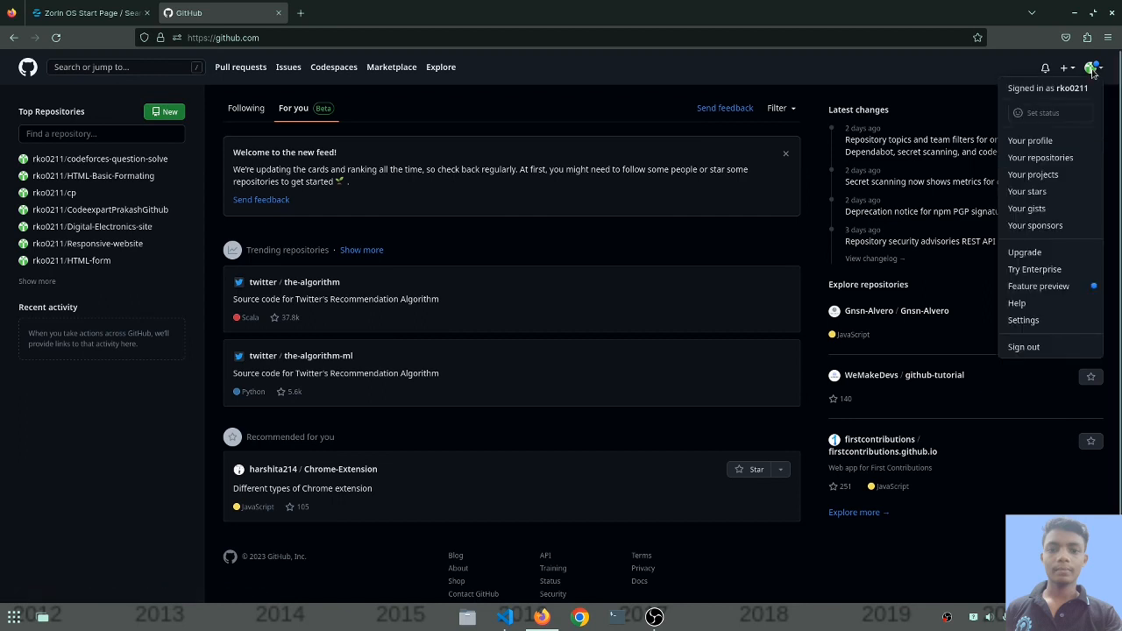
left_click(1029, 143)
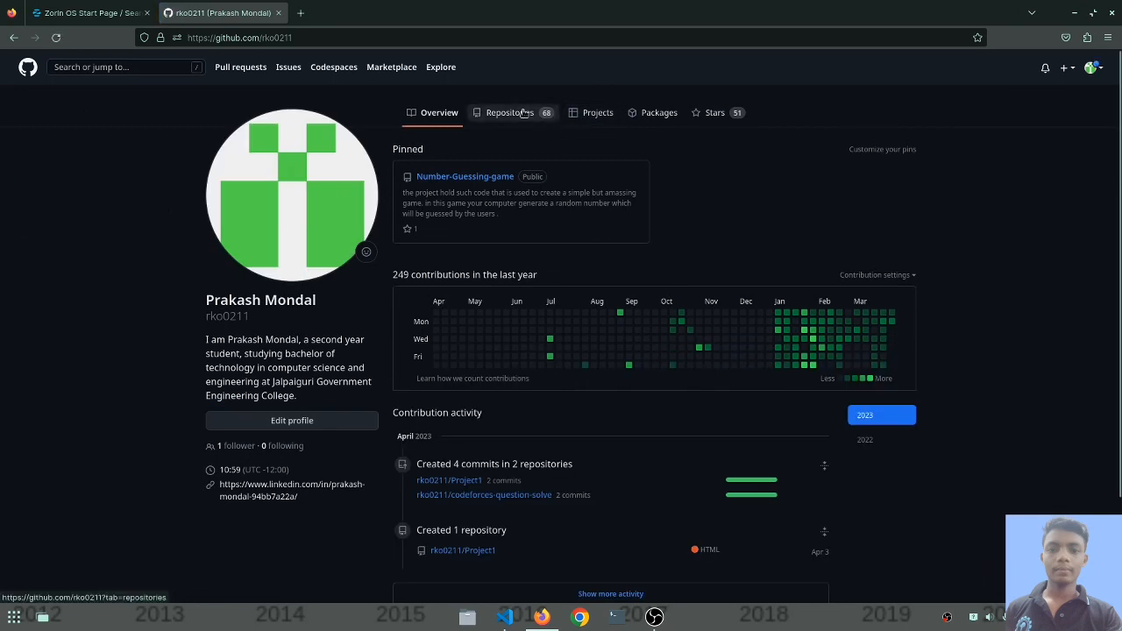
left_click(523, 113)
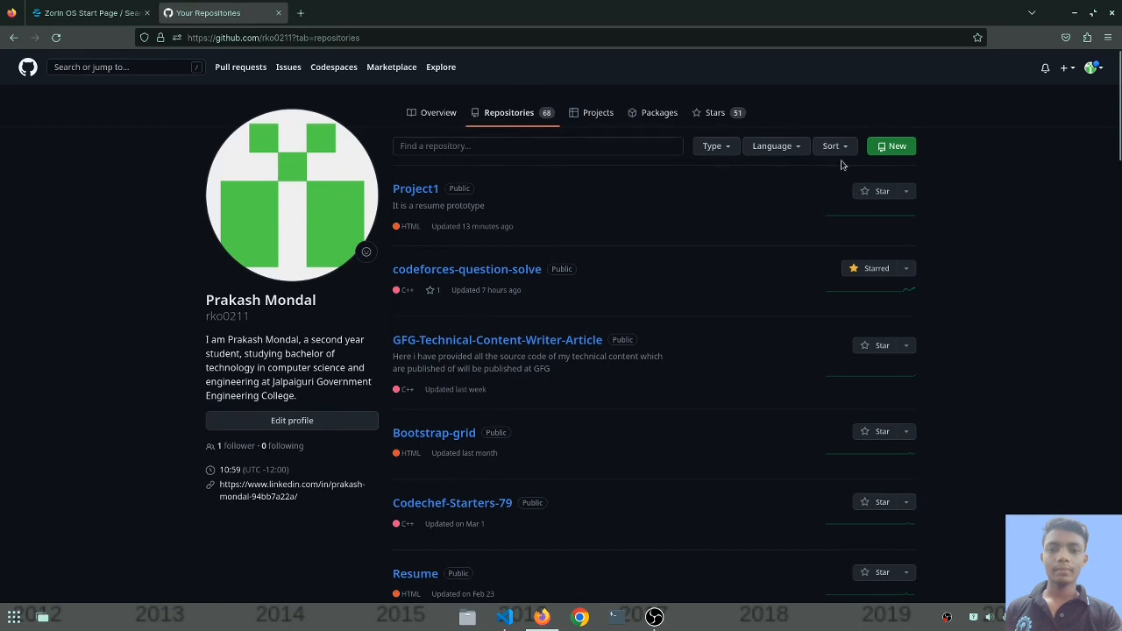
left_click(894, 147)
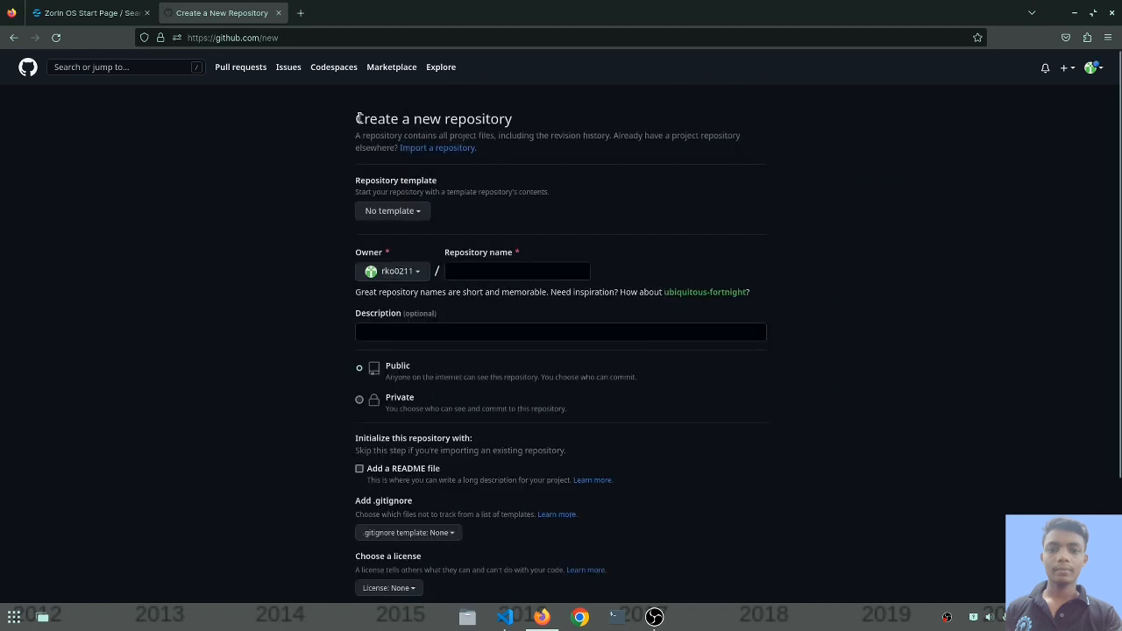
left_click_drag(354, 118, 527, 120)
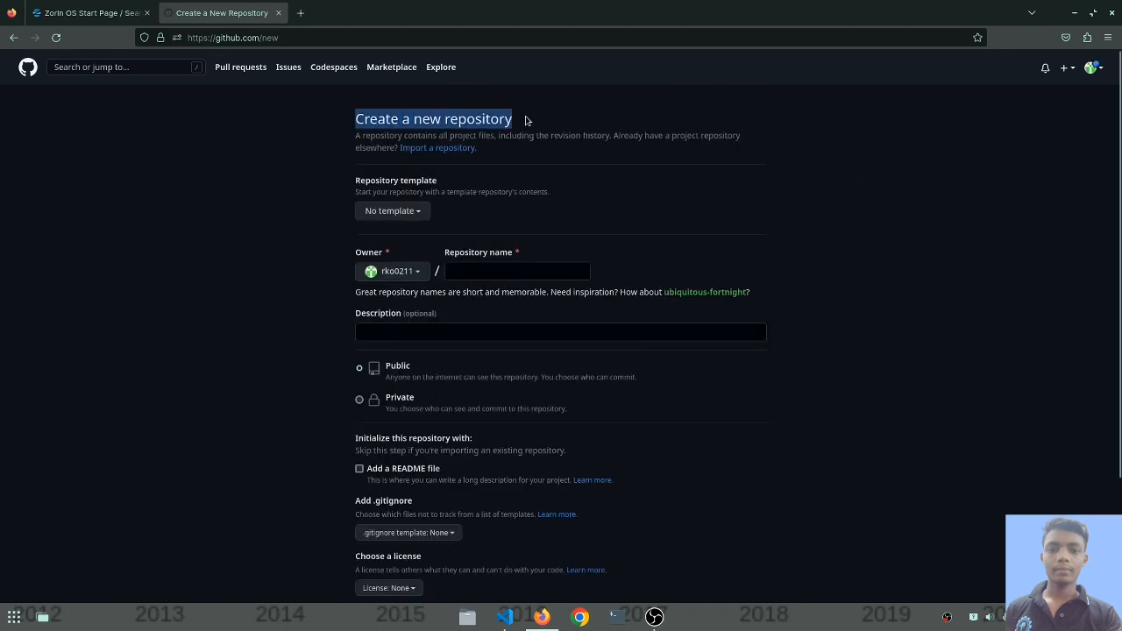
left_click(595, 120)
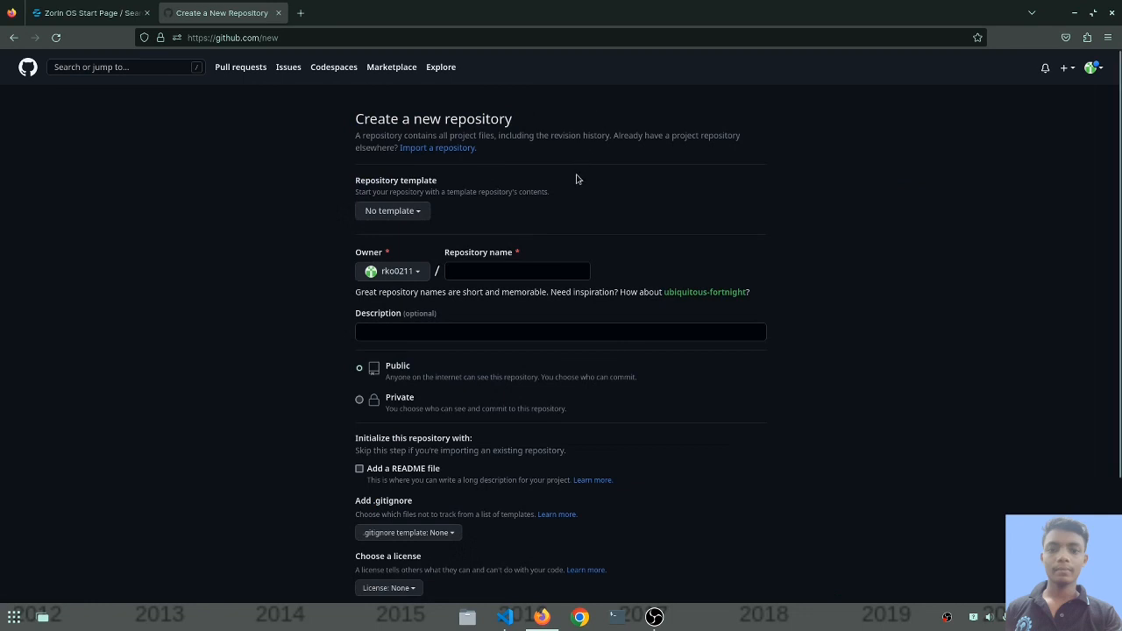
- Name the new repository Project2 and enter the description "It is a resume prototype"
left_click(526, 270)
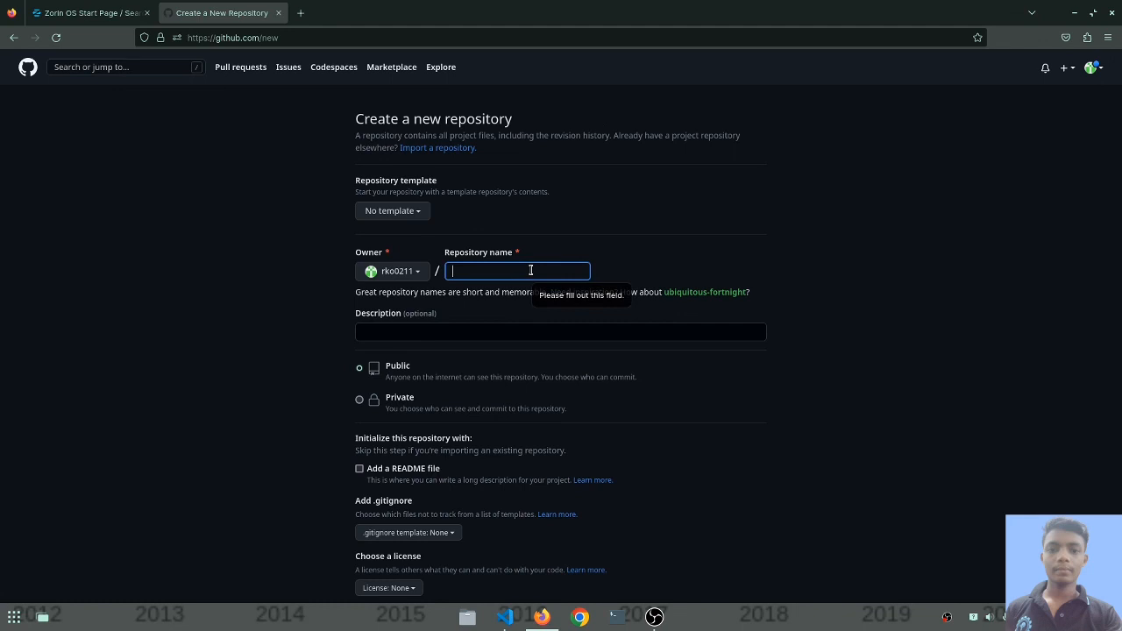
type("P")
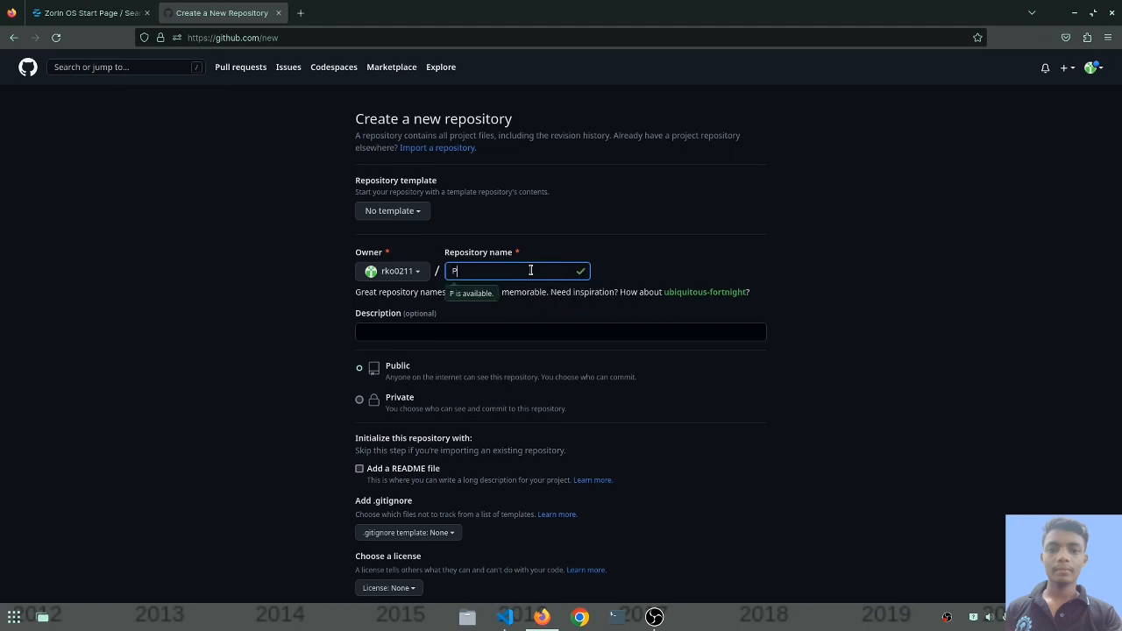
type("roject2")
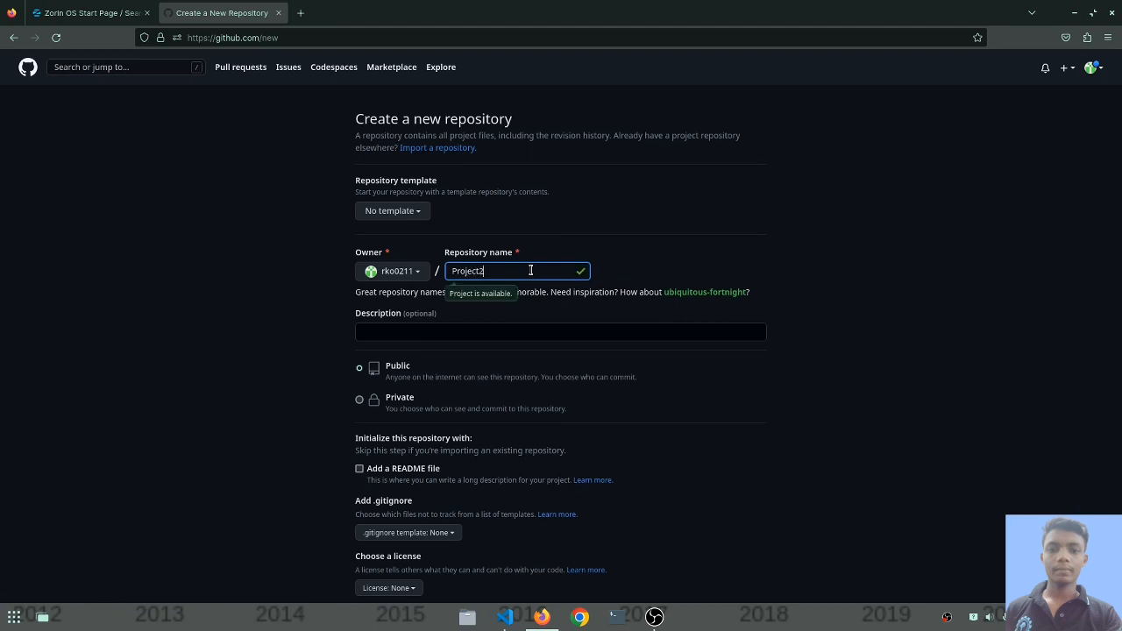
left_click(493, 337)
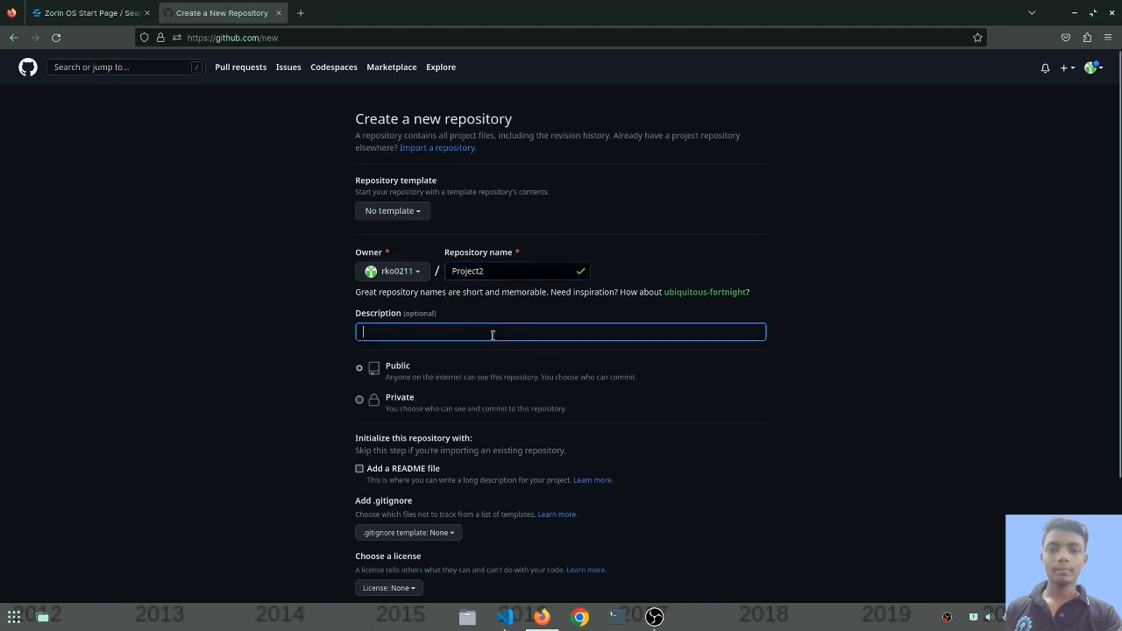
left_click_drag(455, 314, 344, 314)
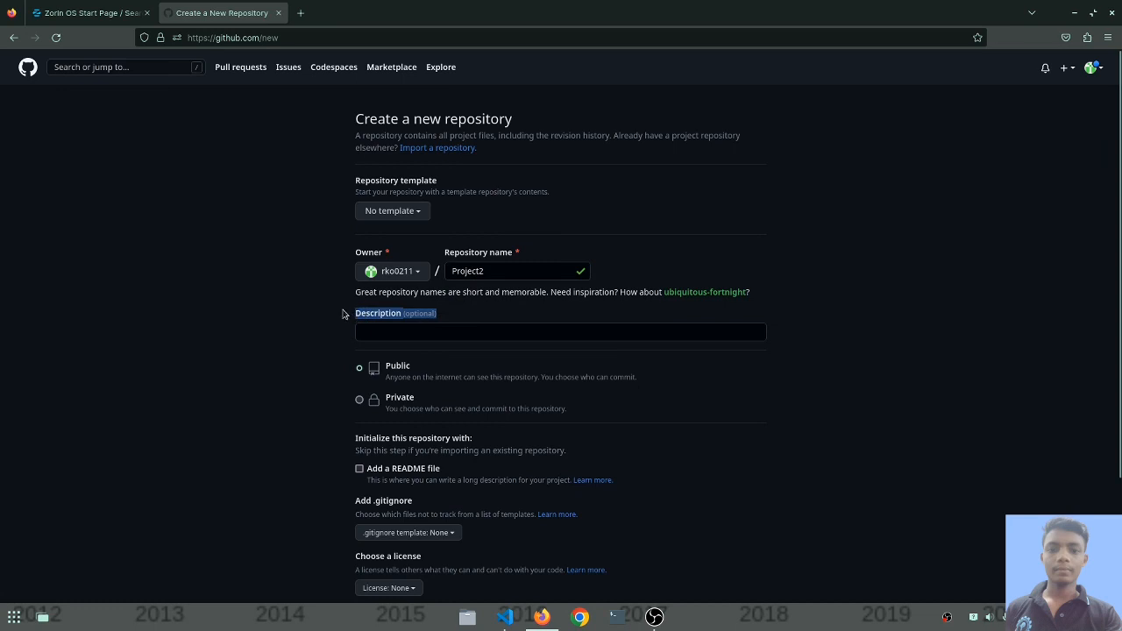
left_click(401, 332)
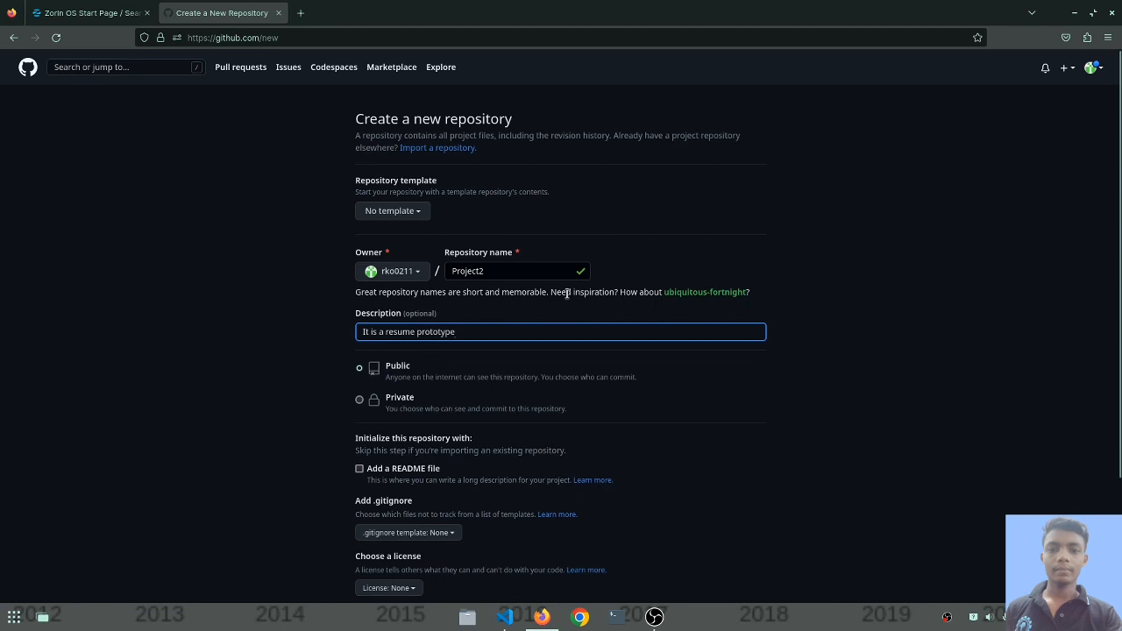
- Keep the new repository public, include a README file, and create the repository
scroll(567, 294, "down", 3)
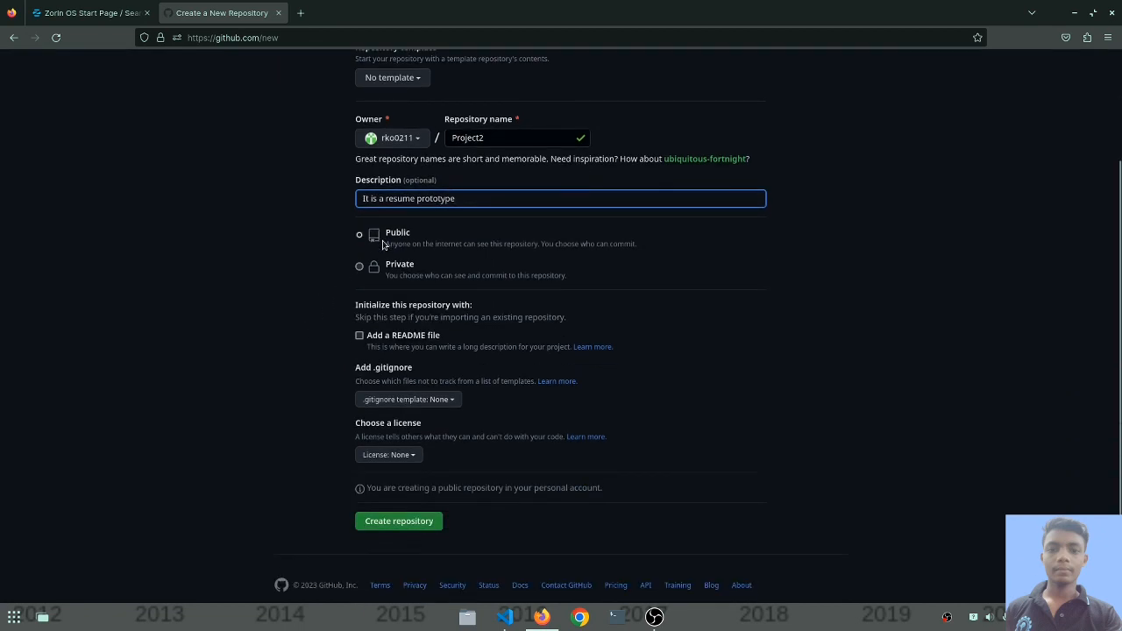
left_click(362, 238)
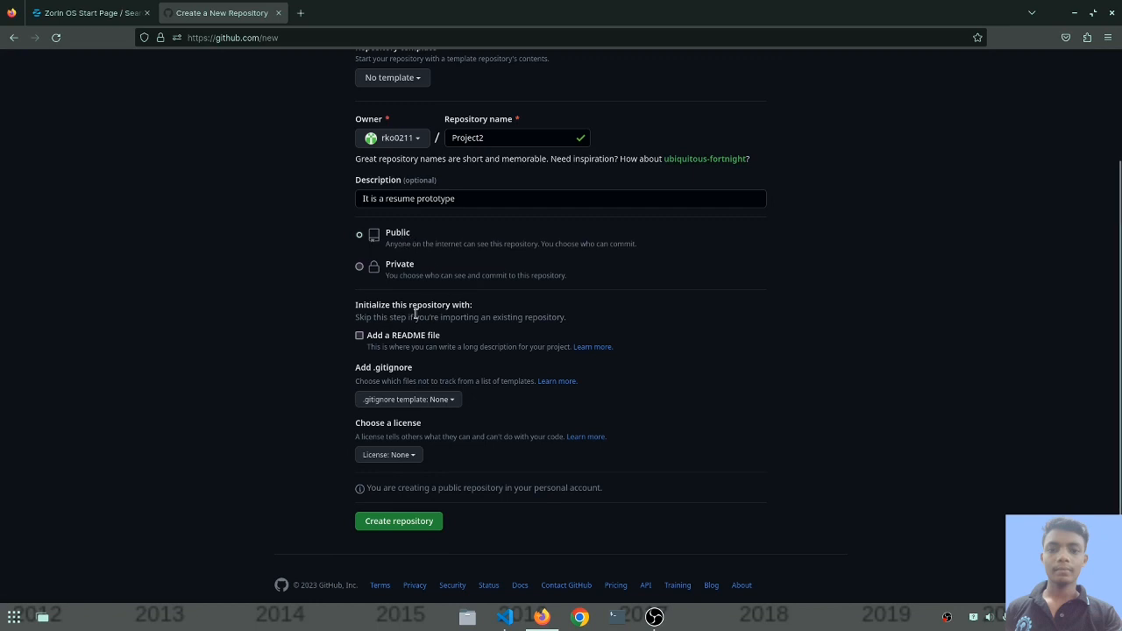
left_click(359, 338)
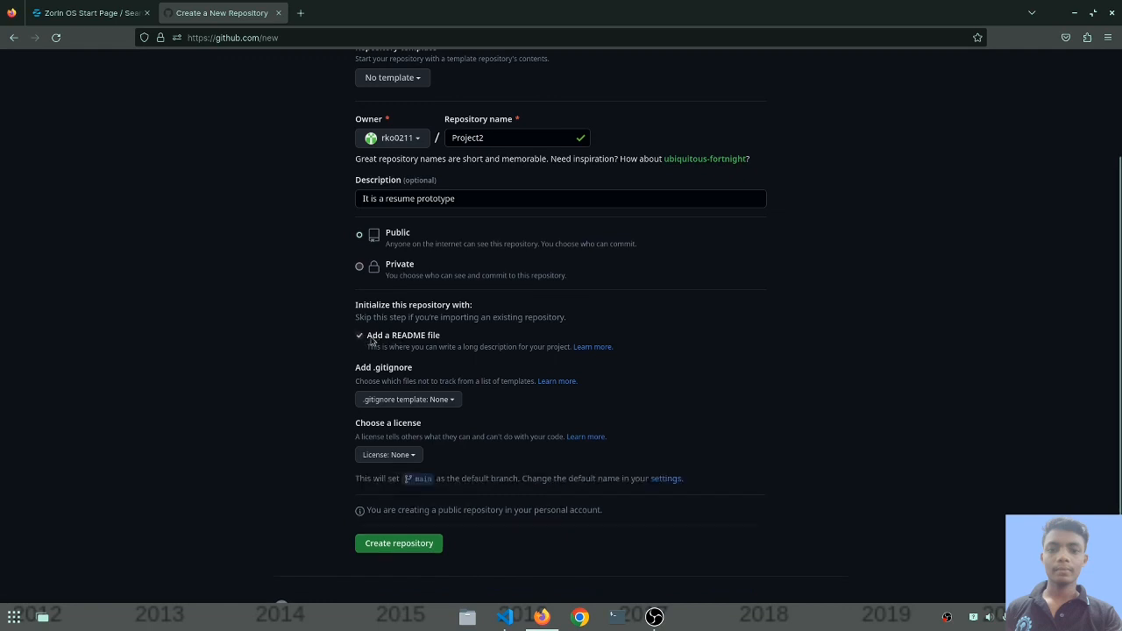
left_click(395, 543)
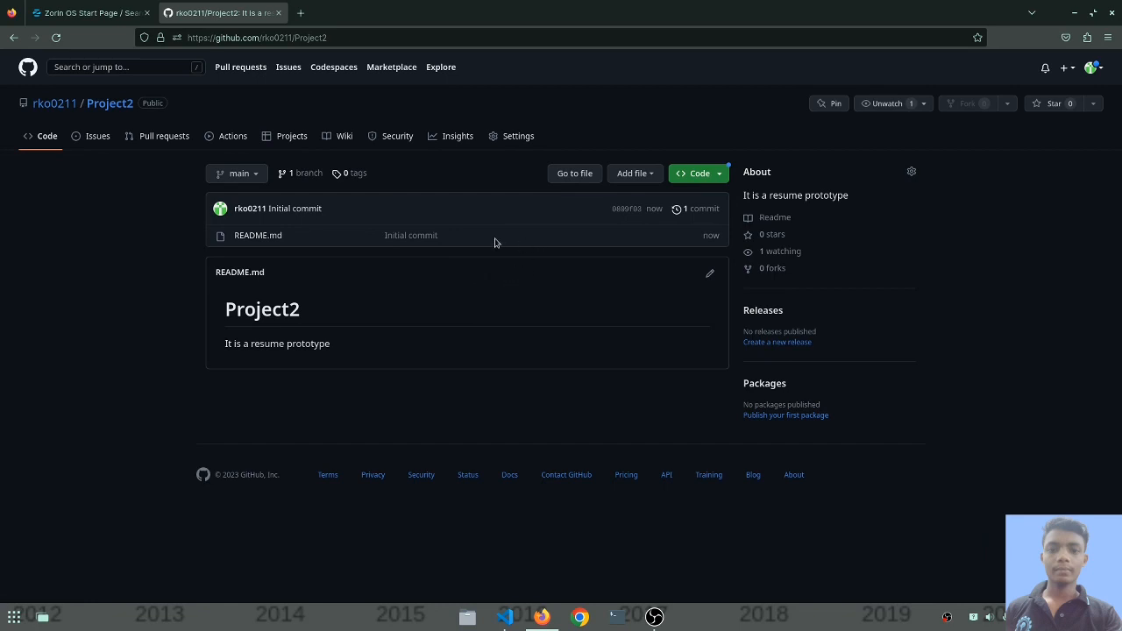
- Start a file upload to the Project2 repository and add index.html from the Resume folder
left_click(633, 174)
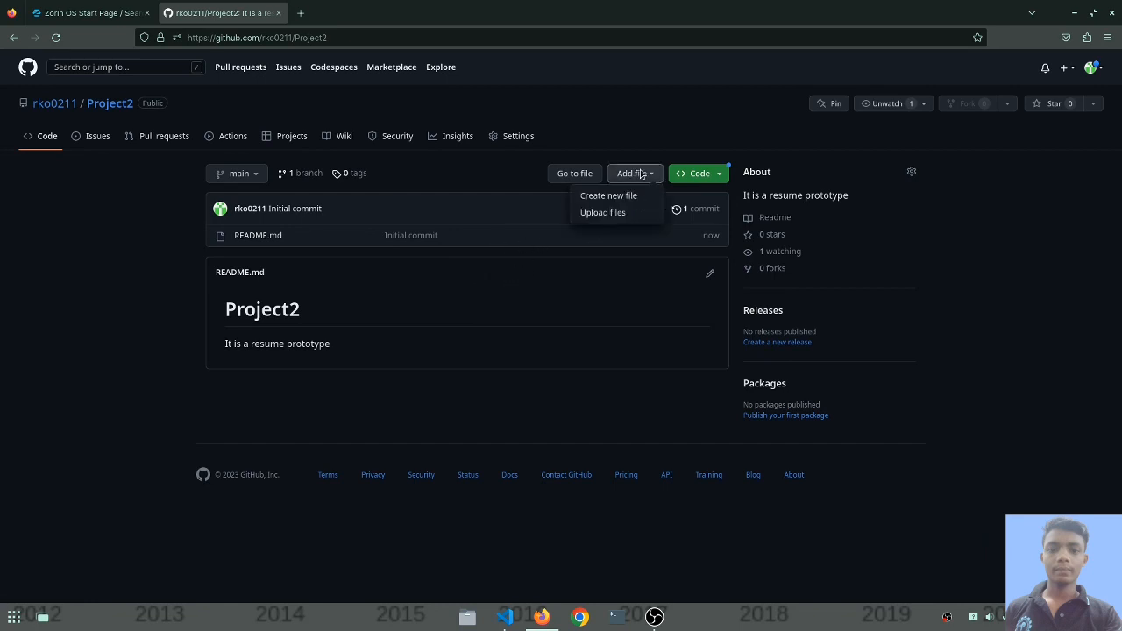
left_click(604, 215)
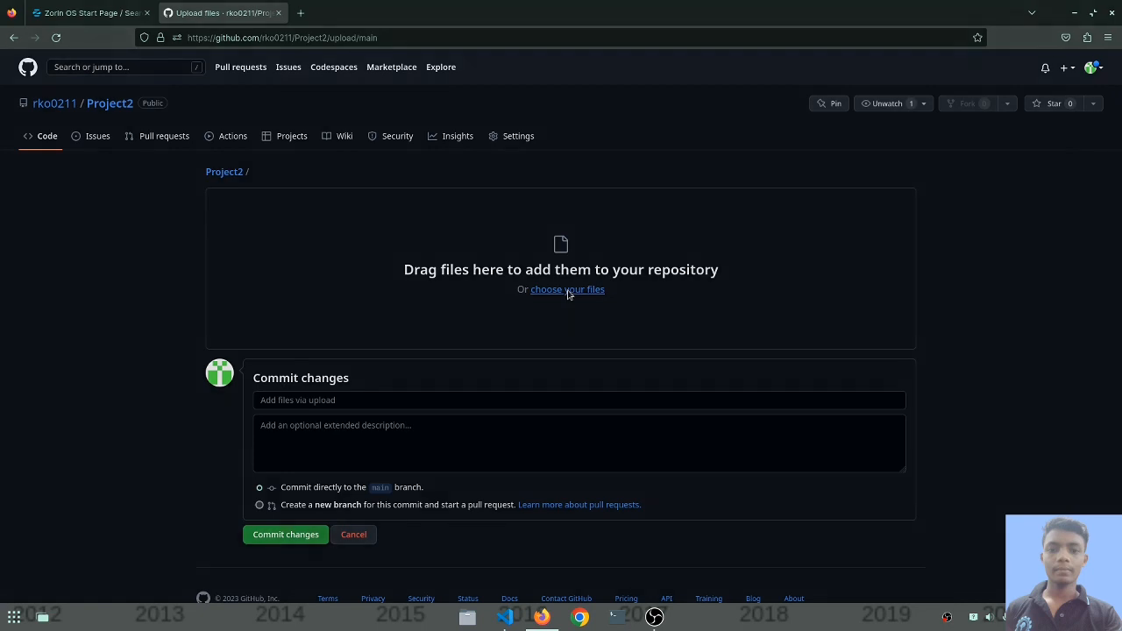
left_click(568, 290)
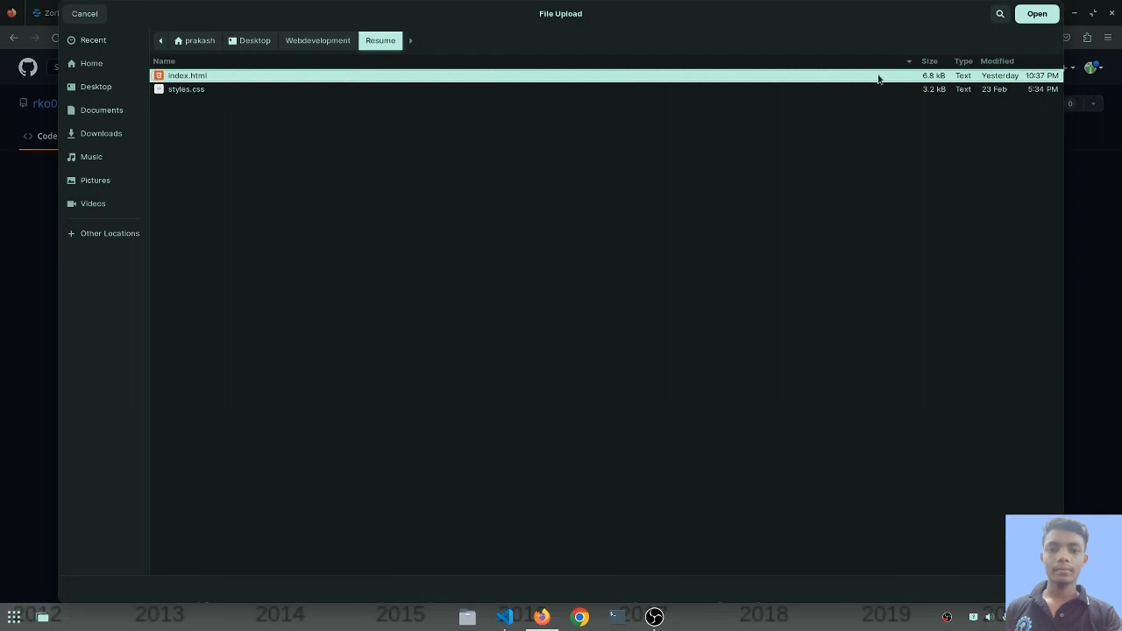
left_click(1036, 14)
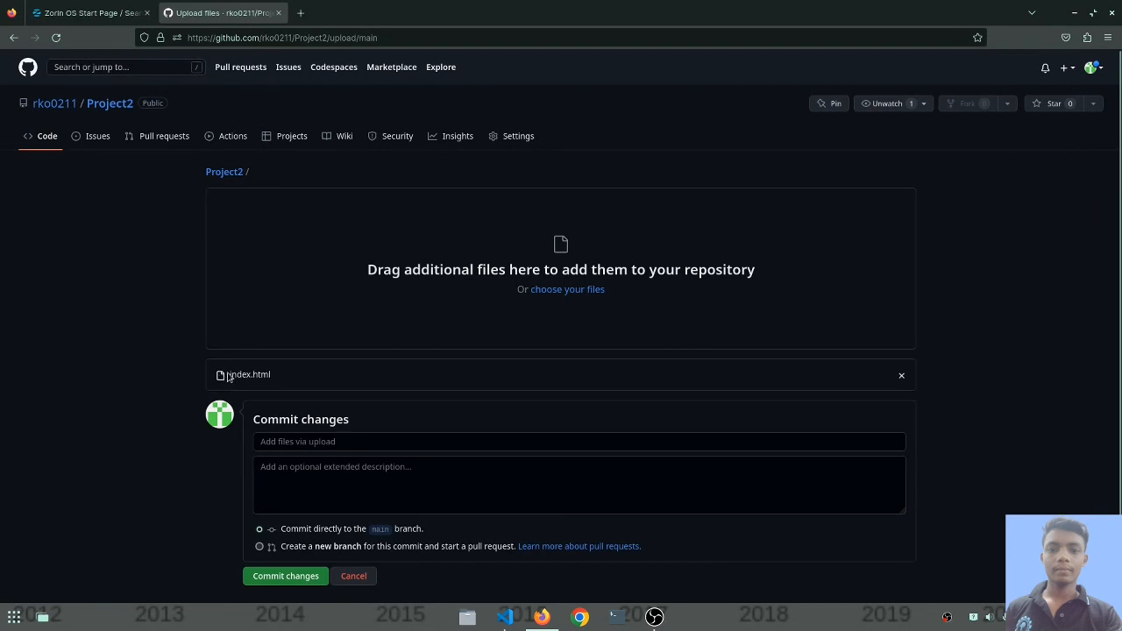
- Add styles.css from the Resume folder to the same upload
left_click_drag(227, 376, 277, 377)
left_click(559, 301)
left_click(566, 291)
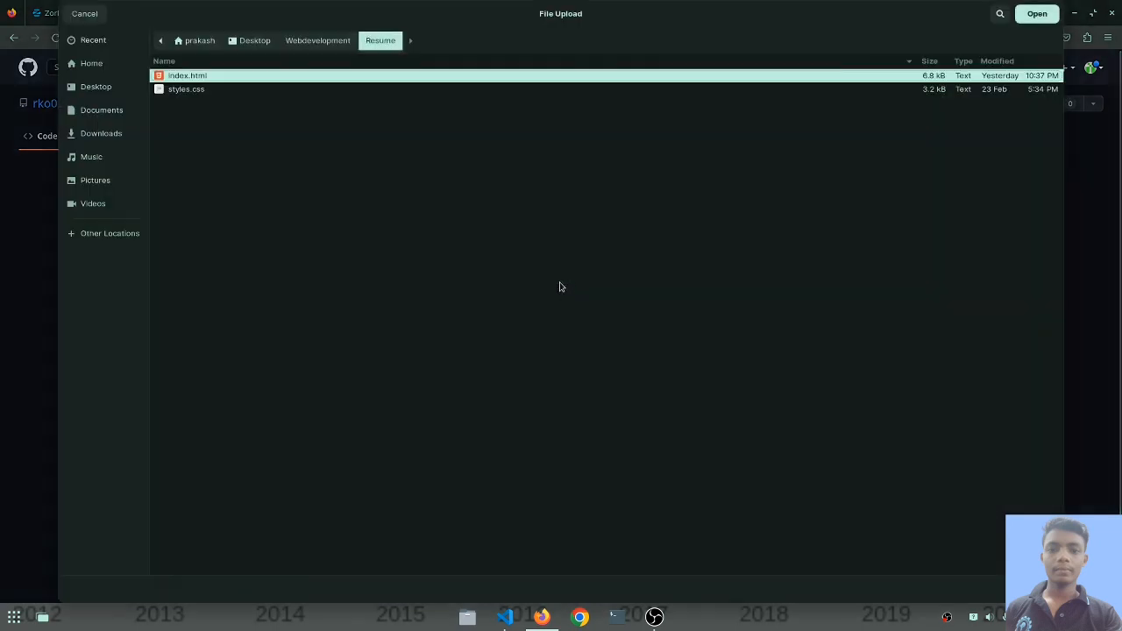
left_click(296, 93)
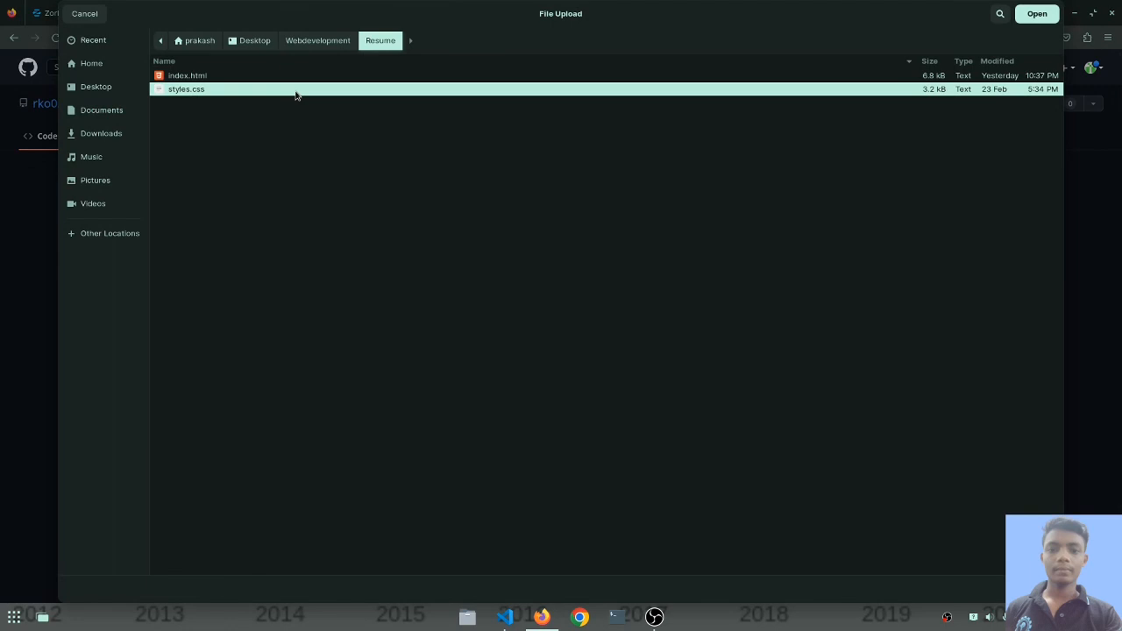
left_click(1050, 15)
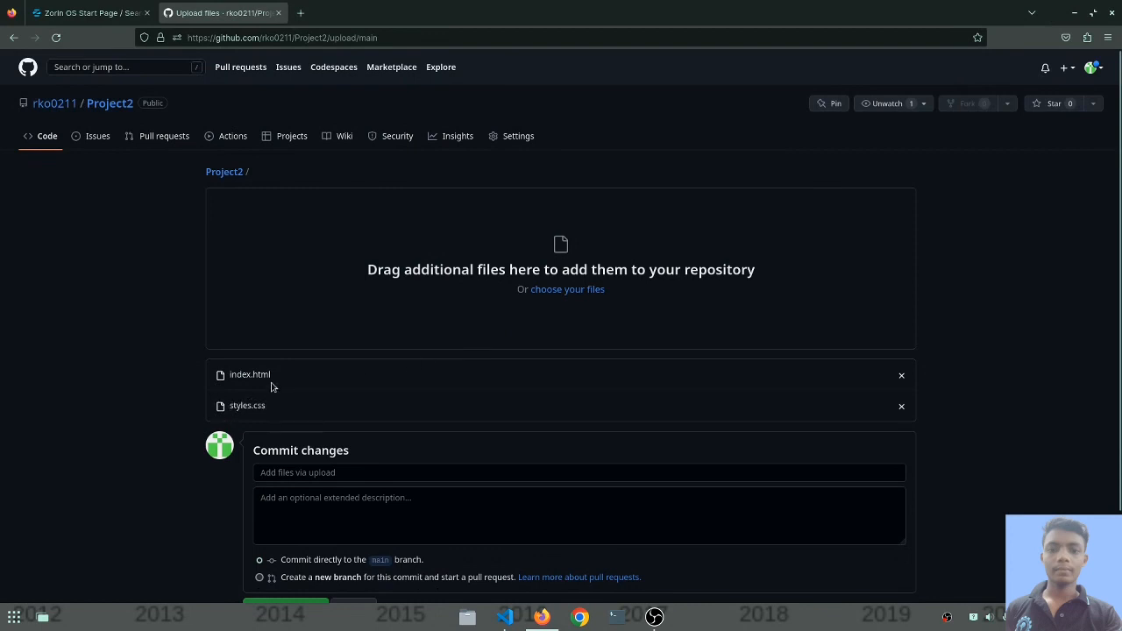
- Commit the uploaded files directly to the main branch with the message "This is my first commit"
scroll(403, 438, "down", 2)
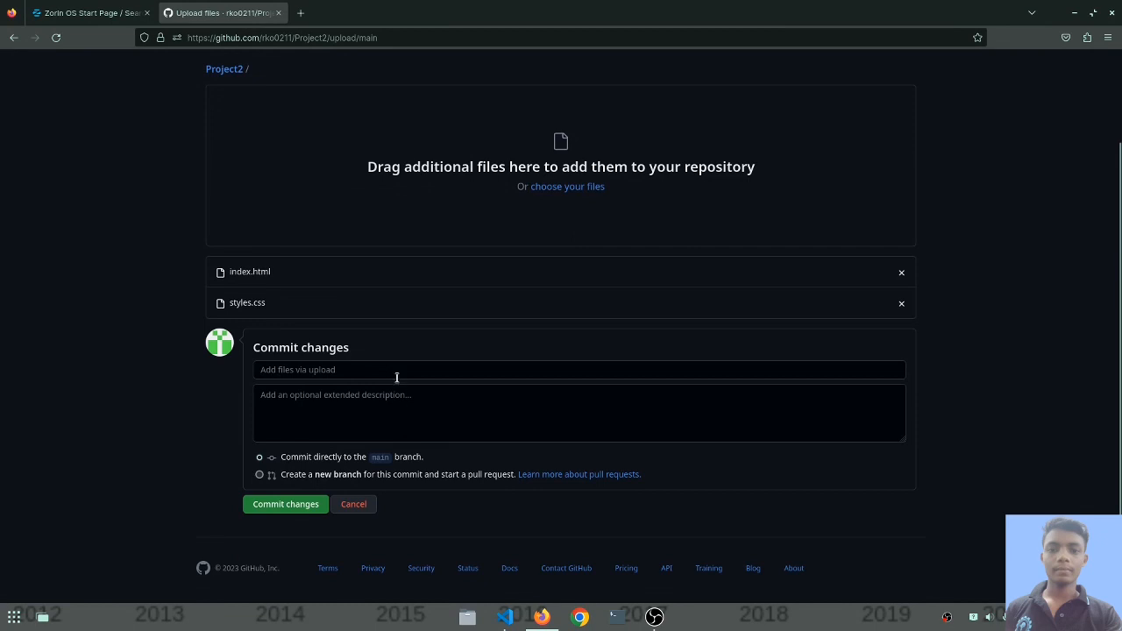
left_click(409, 368)
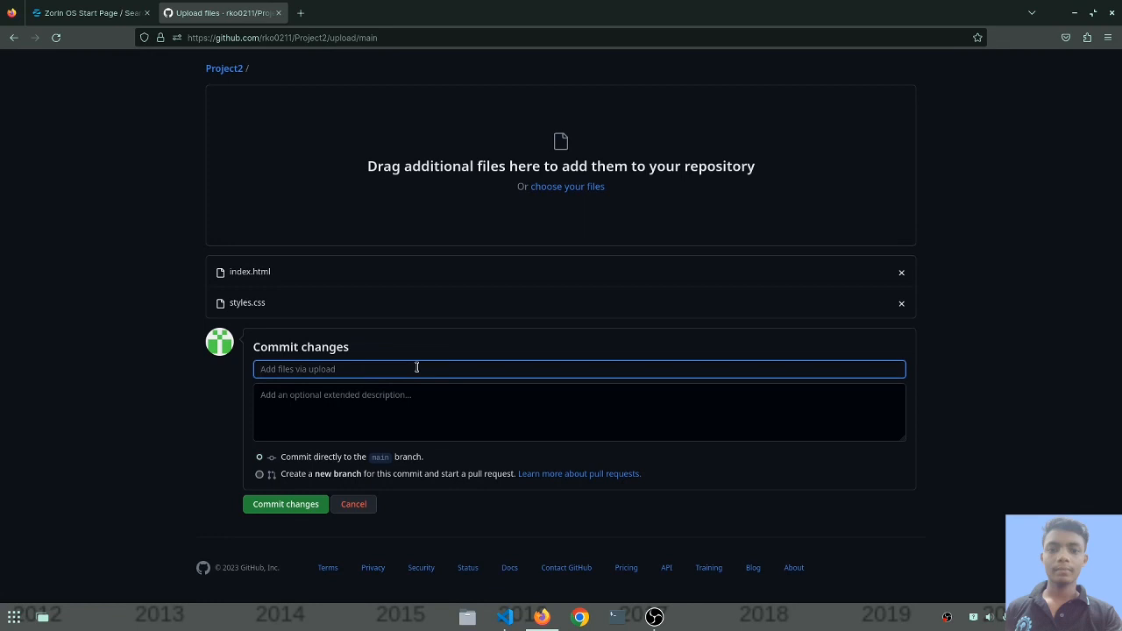
type("This is my first co")
type("mmit")
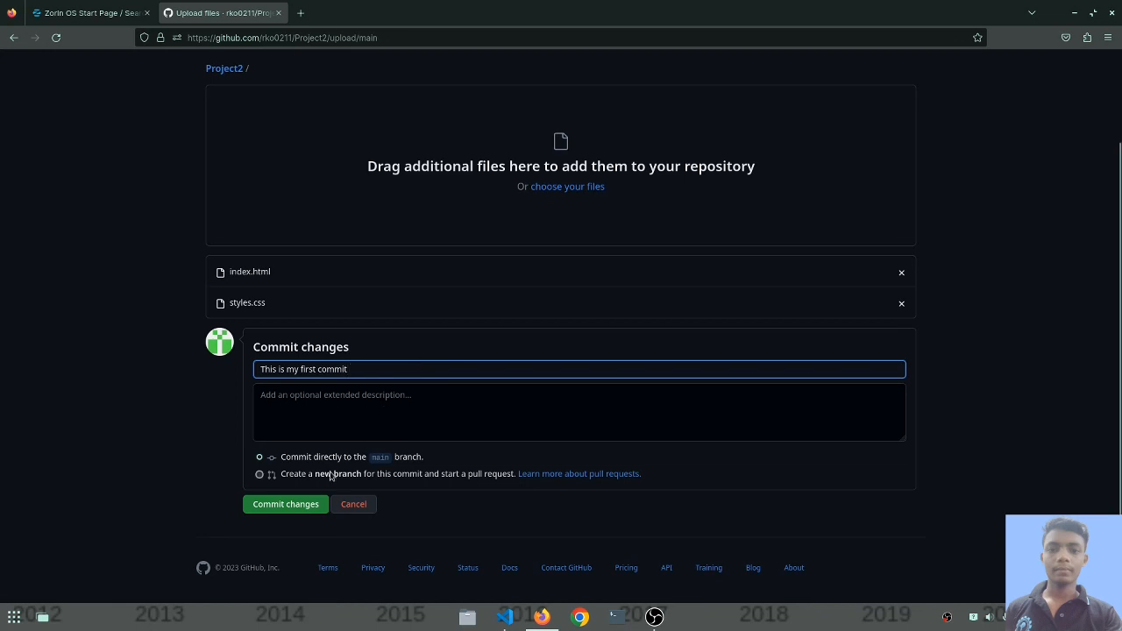
left_click(302, 461)
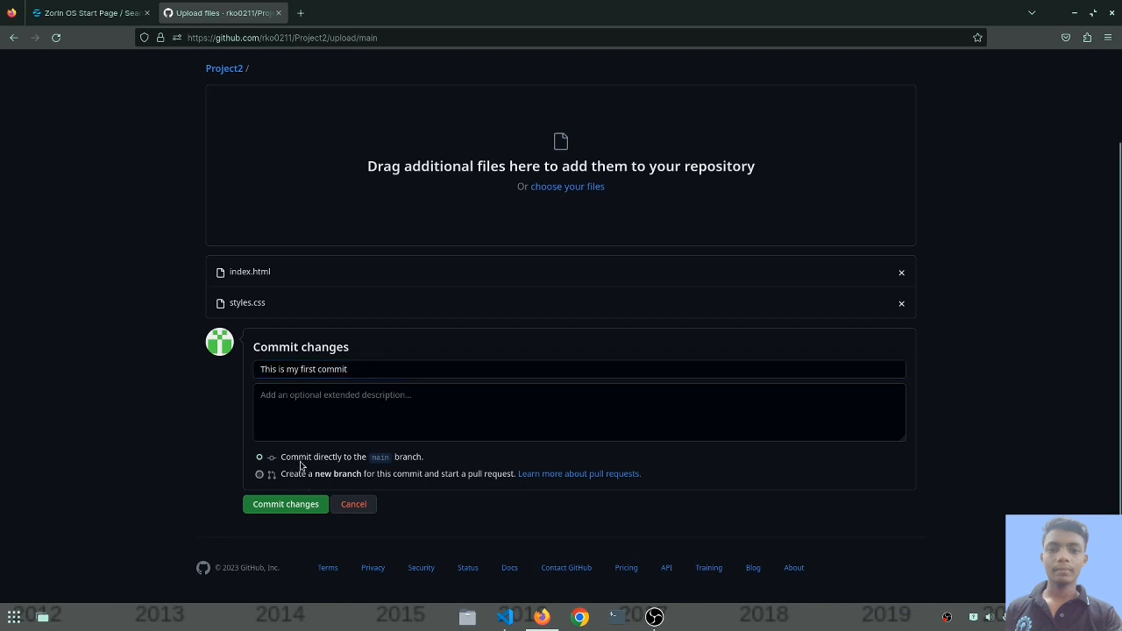
left_click(282, 507)
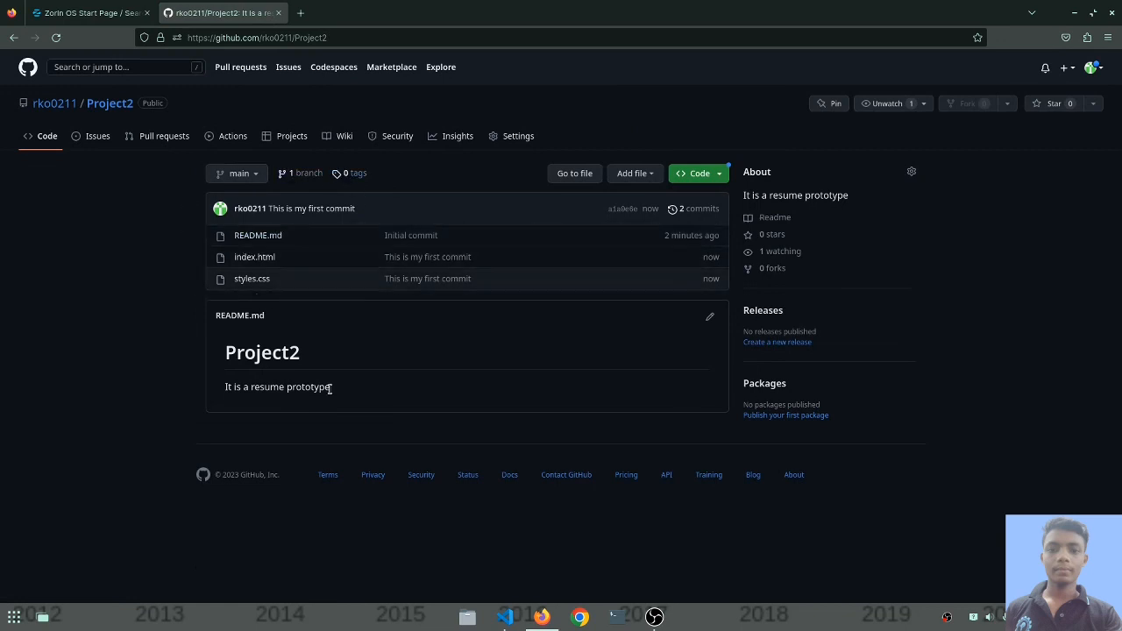
left_click_drag(343, 396, 211, 343)
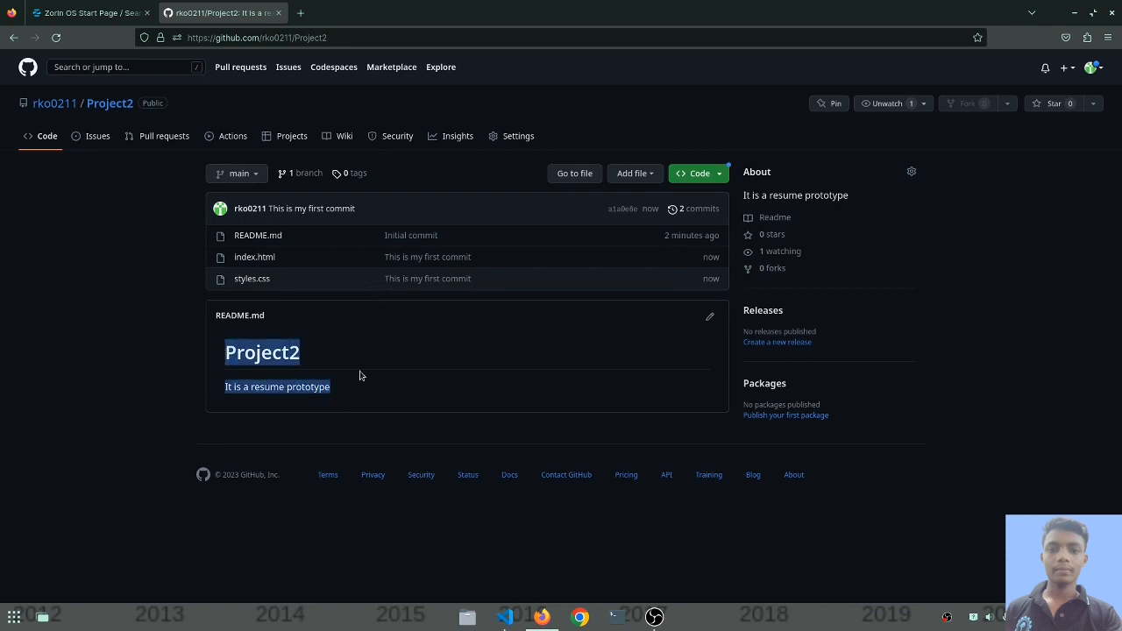
left_click_drag(342, 363, 198, 330)
left_click(309, 383)
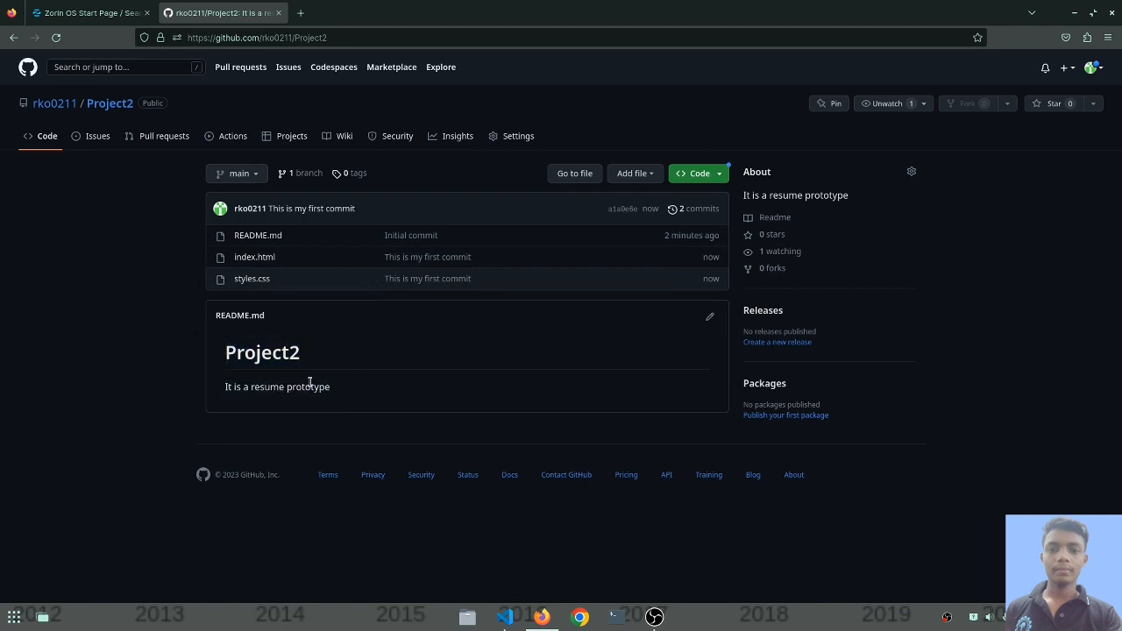
triple_click(309, 383)
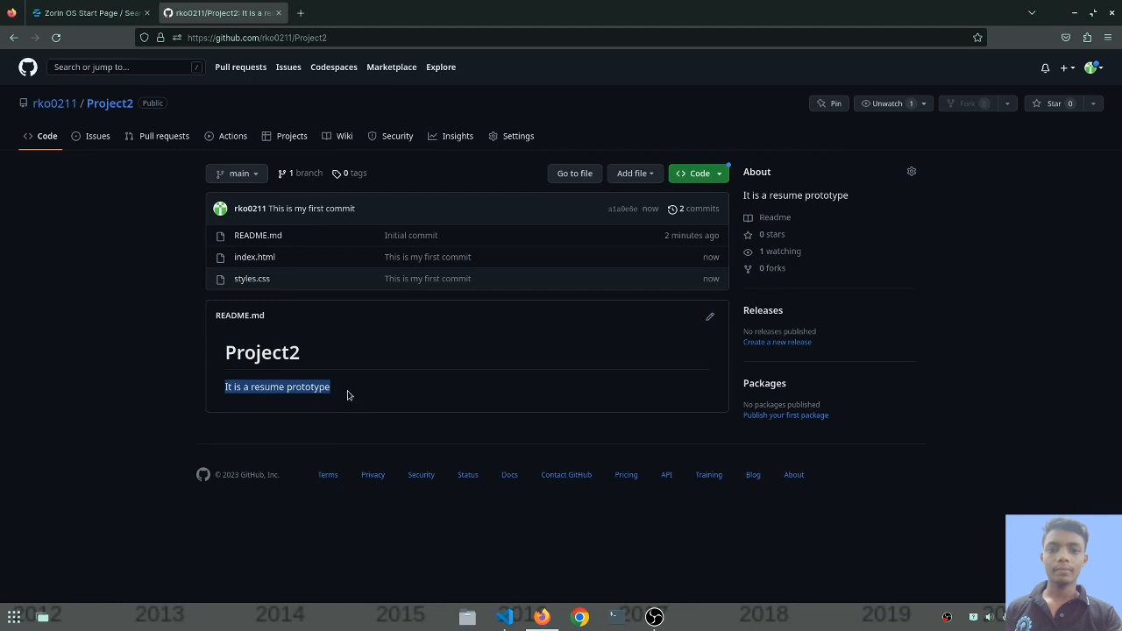
left_click(365, 361)
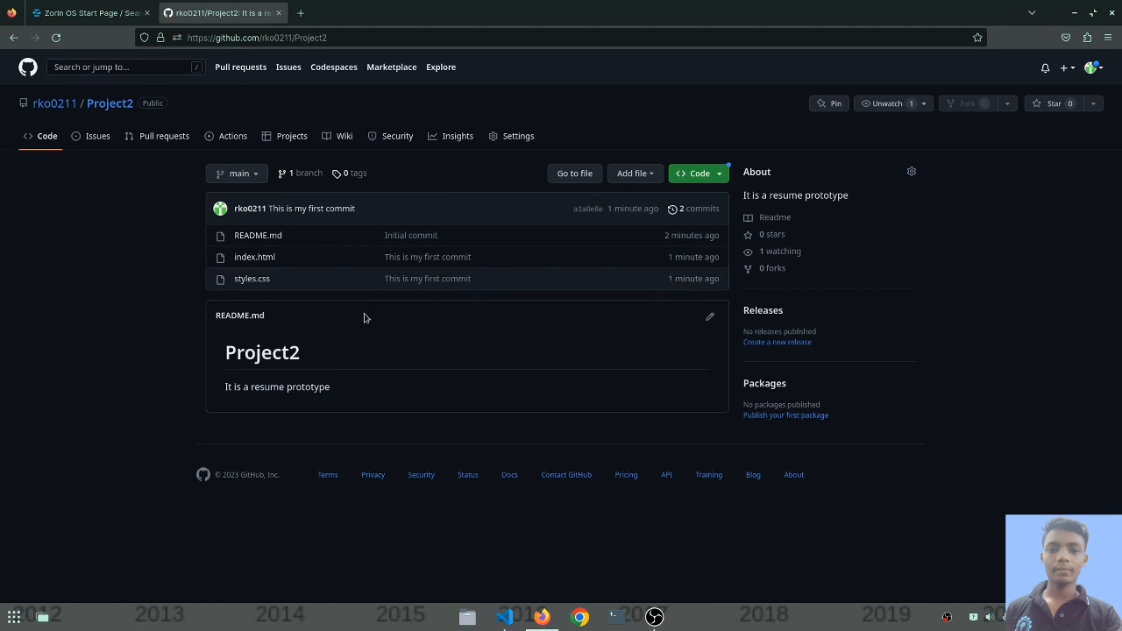
- Open the GitHub Pages section of the Project2 repository's settings
left_click(516, 139)
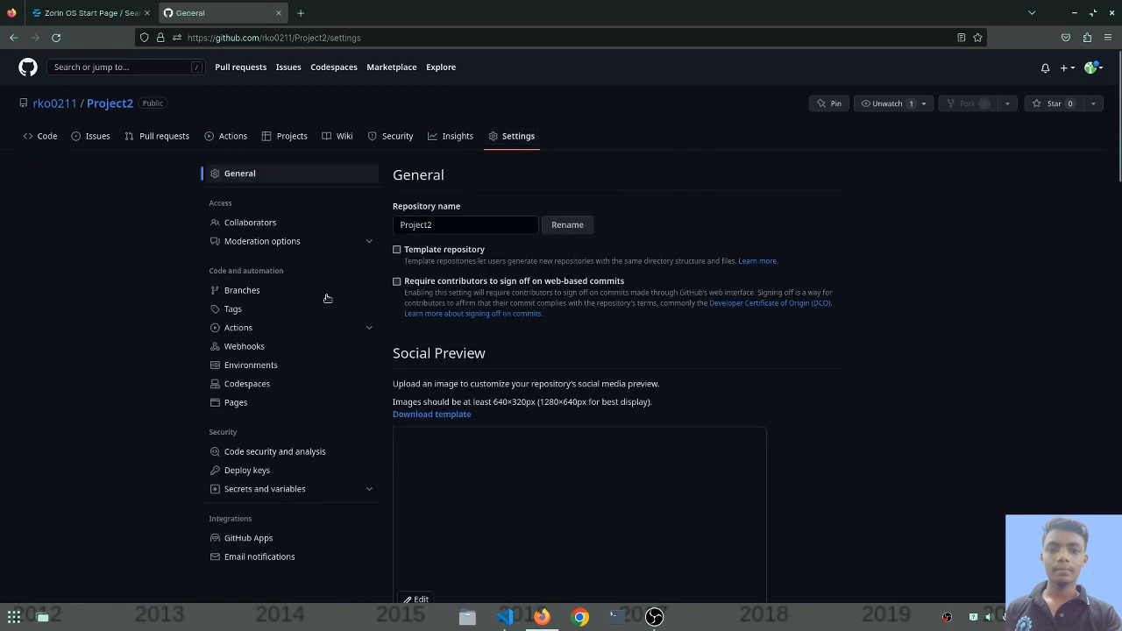
scroll(251, 318, "down", 2)
scroll(252, 289, "up", 2)
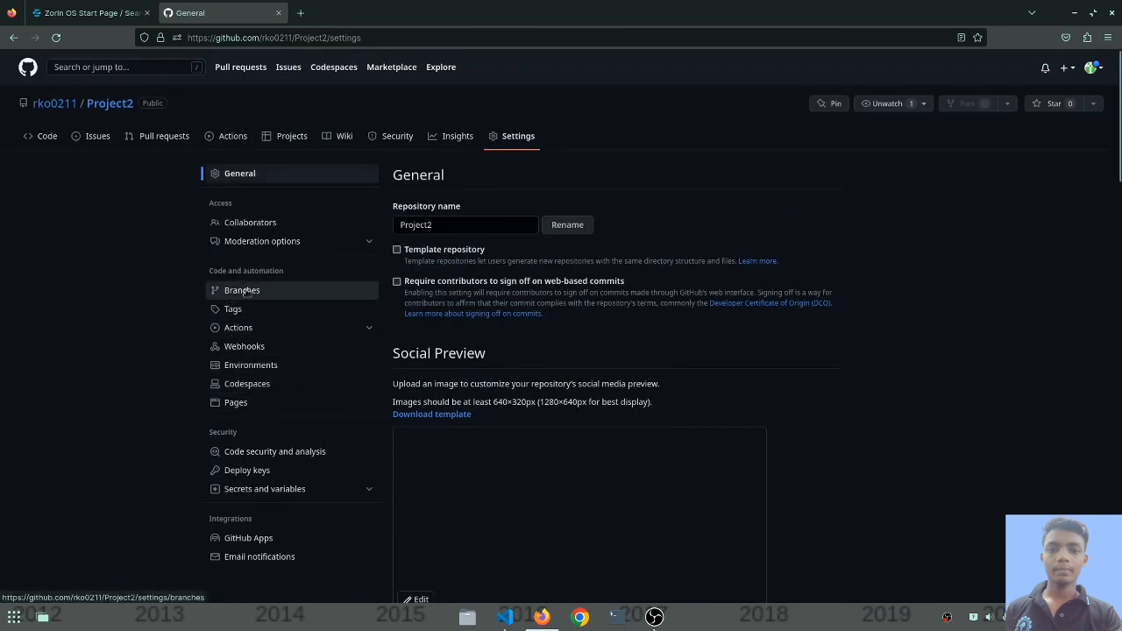
left_click(236, 407)
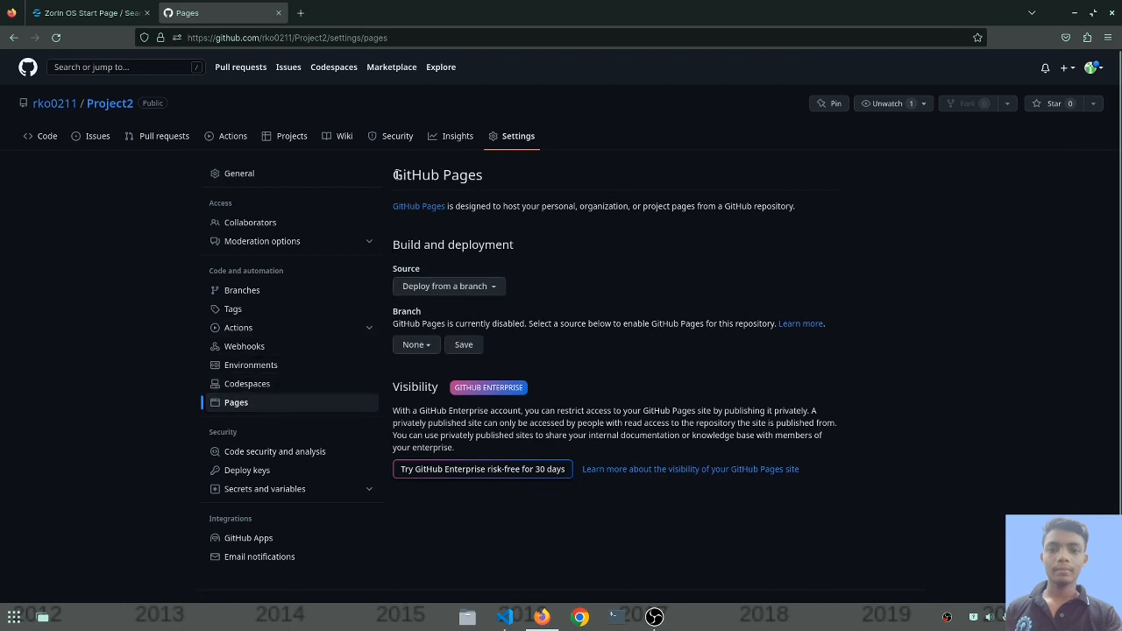
- Set the GitHub Pages source branch to main, save it, and dismiss the notice
left_click_drag(396, 175, 478, 176)
left_click(509, 184)
left_click_drag(394, 310, 446, 314)
left_click(444, 314)
left_click(415, 347)
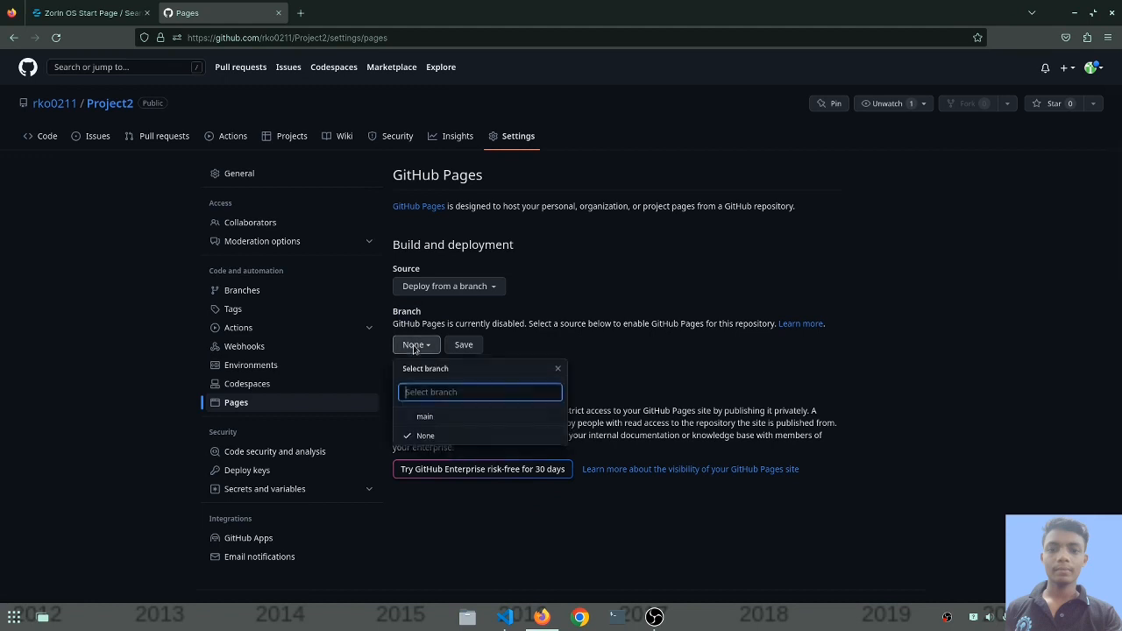
left_click(425, 418)
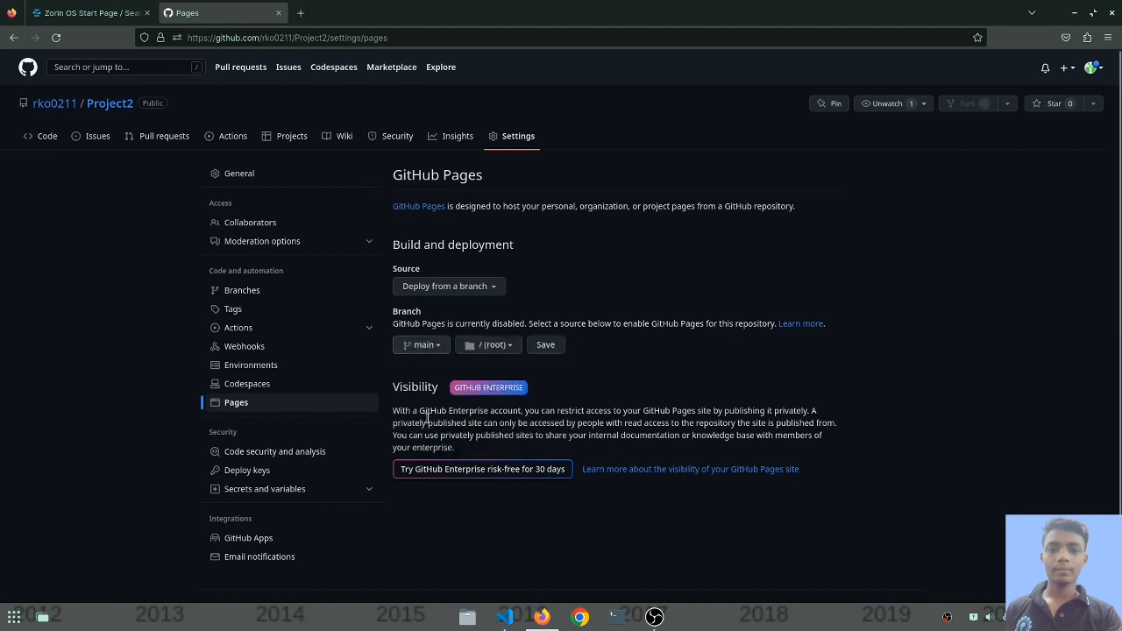
left_click(546, 345)
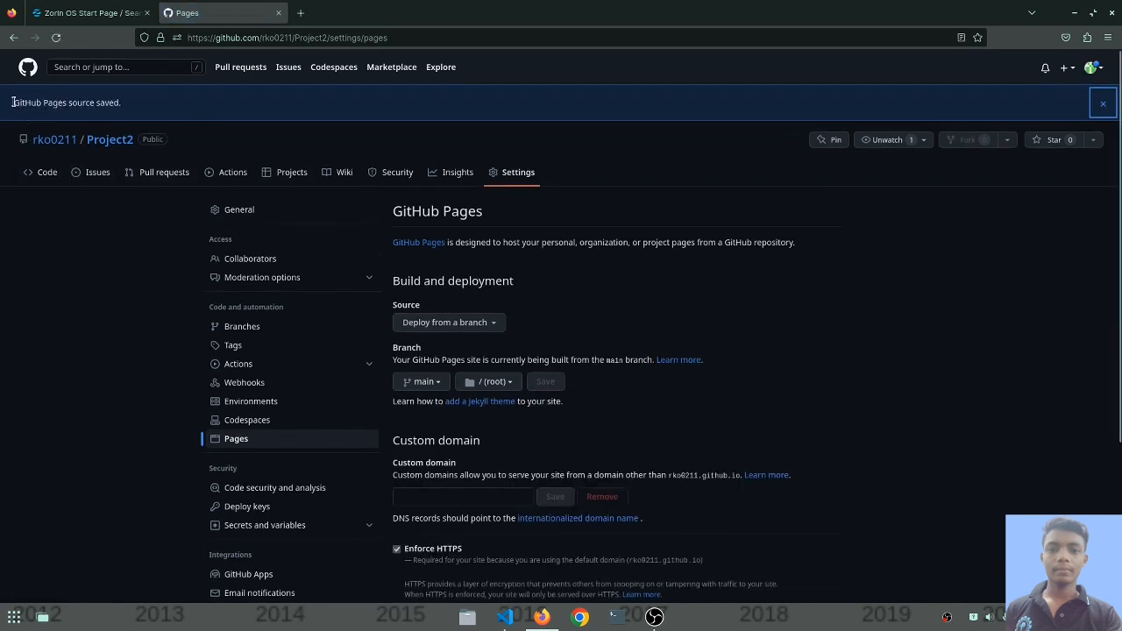
left_click_drag(13, 102, 123, 103)
left_click(1101, 106)
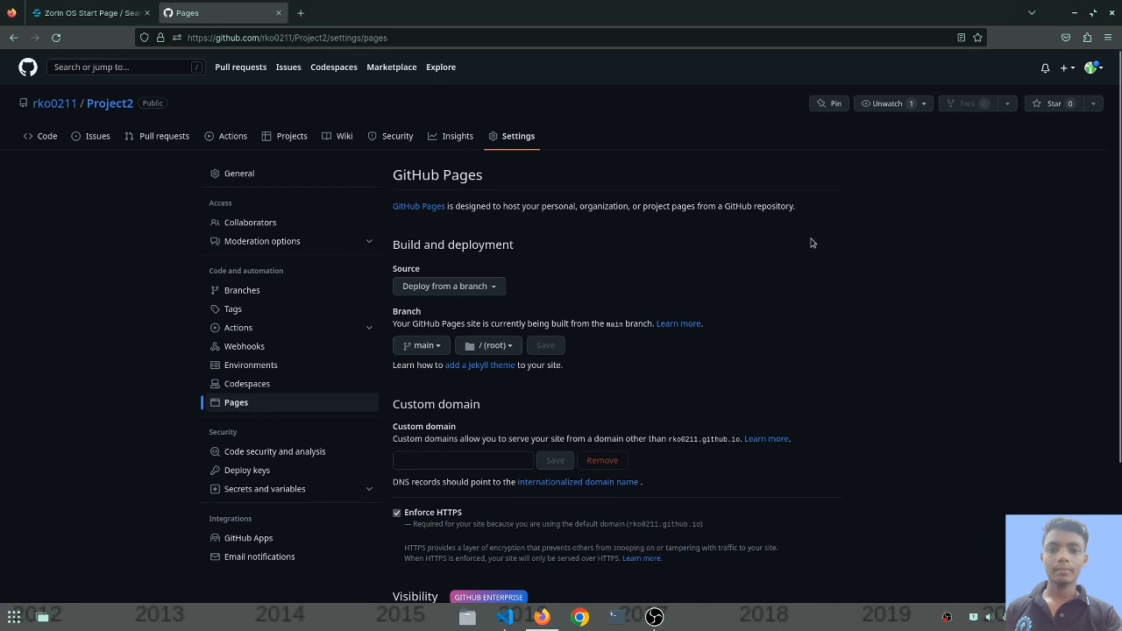
- Reload the GitHub Pages settings and open the live Project2 site from its published address
left_click(57, 37)
left_click(59, 43)
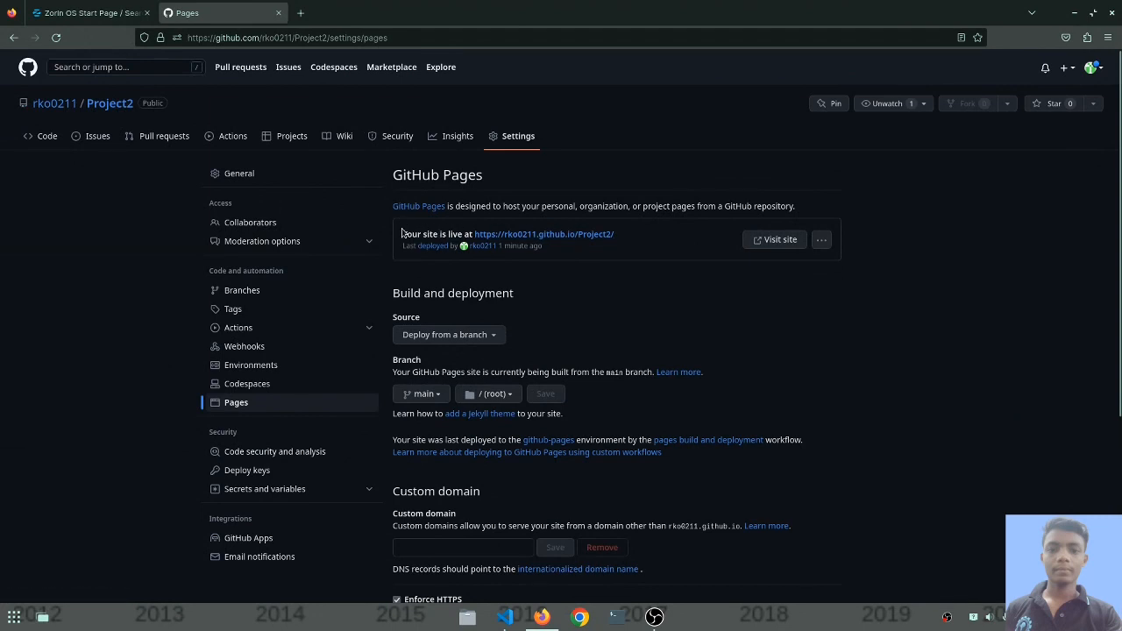
left_click_drag(401, 233, 473, 234)
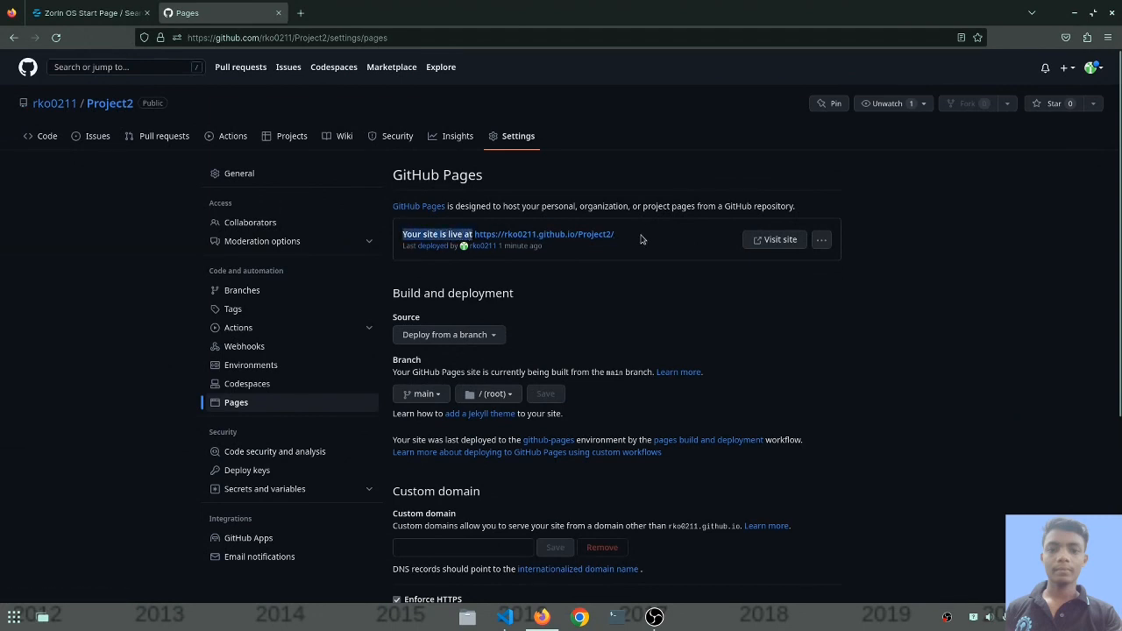
left_click_drag(625, 235, 478, 236)
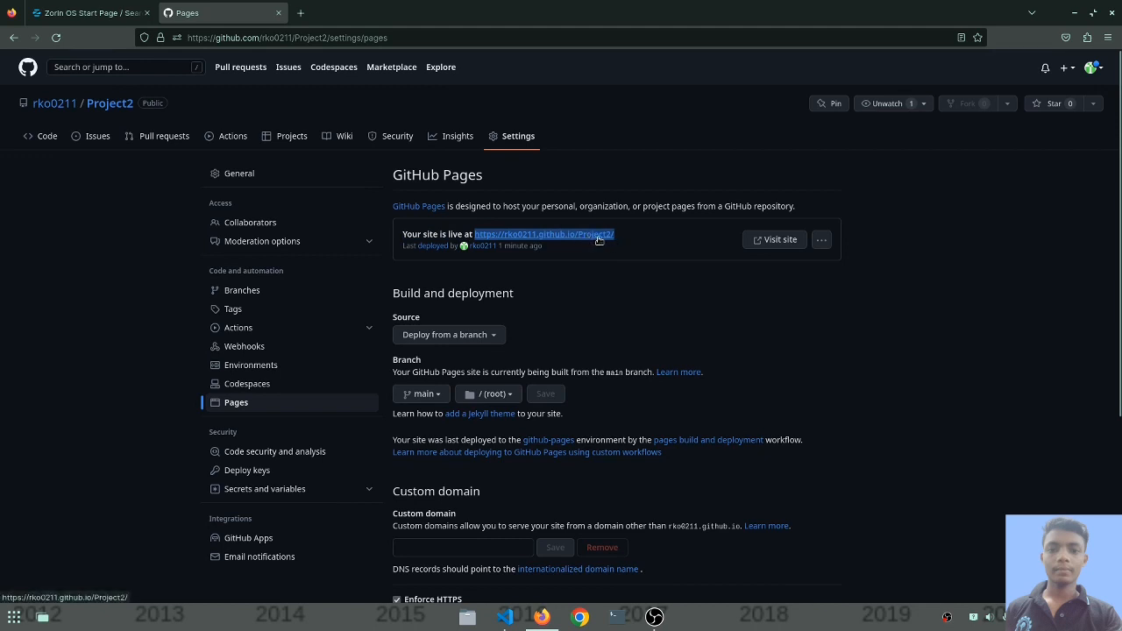
left_click(645, 240)
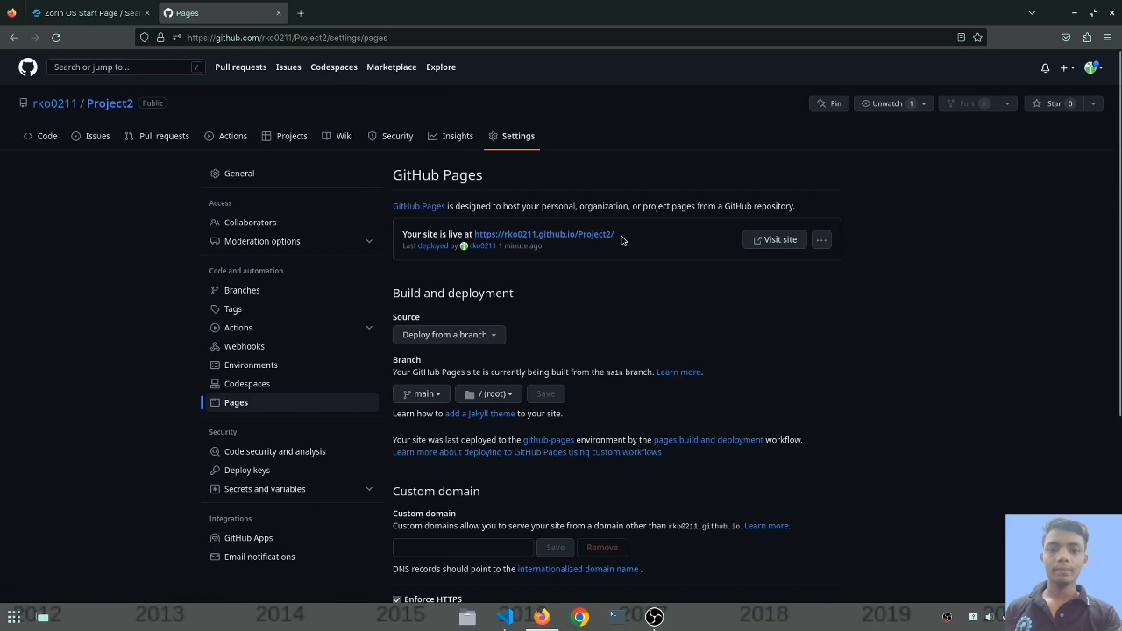
left_click_drag(621, 240, 477, 238)
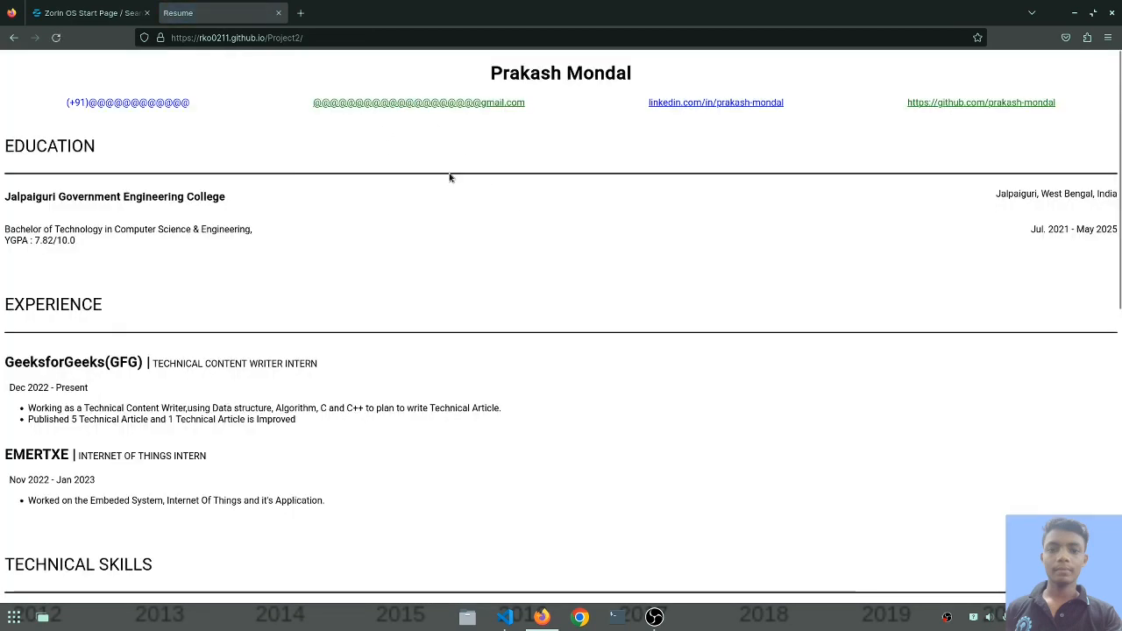
- Look through the published resume page from the education section down to the links
scroll(667, 168, "down", 6)
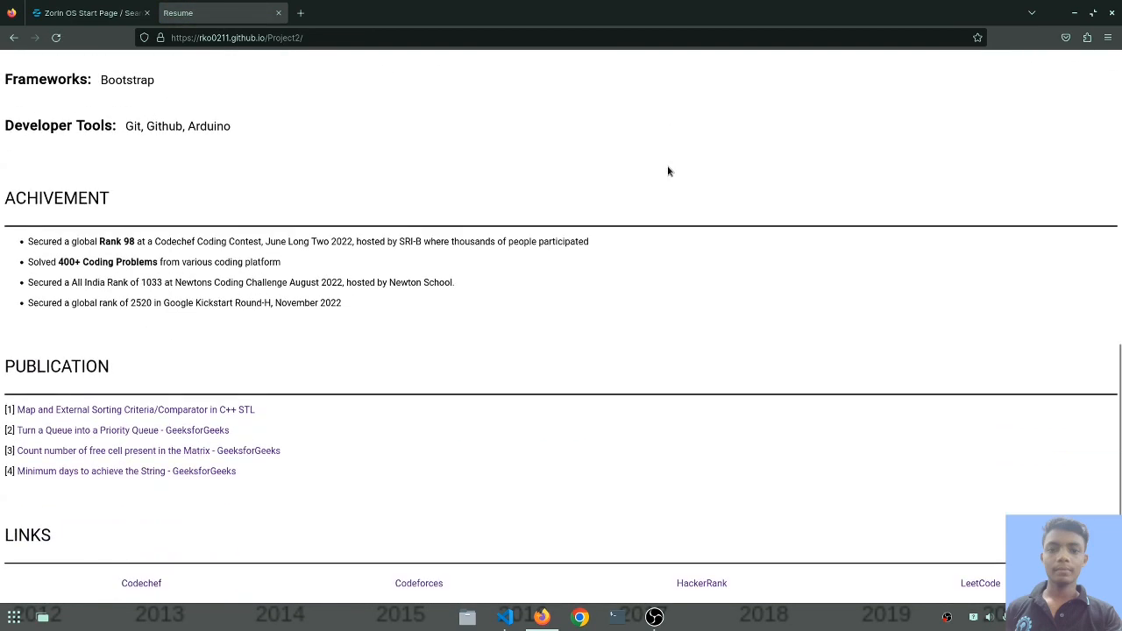
scroll(657, 165, "up", 2)
scroll(639, 166, "up", 5)
scroll(639, 166, "down", 7)
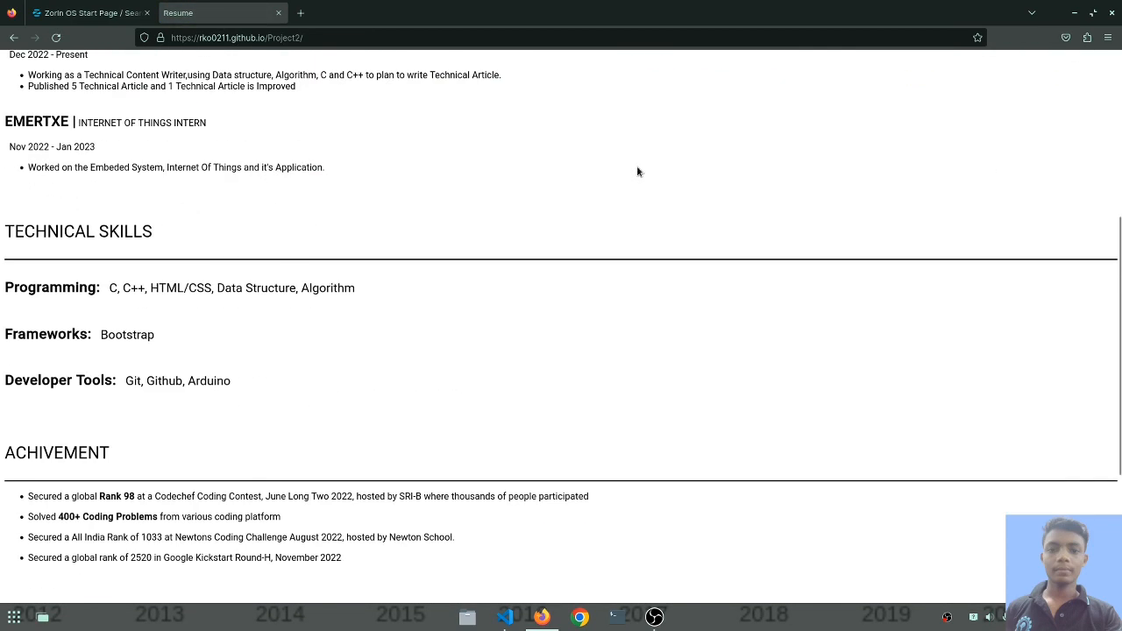
scroll(510, 139, "up", 7)
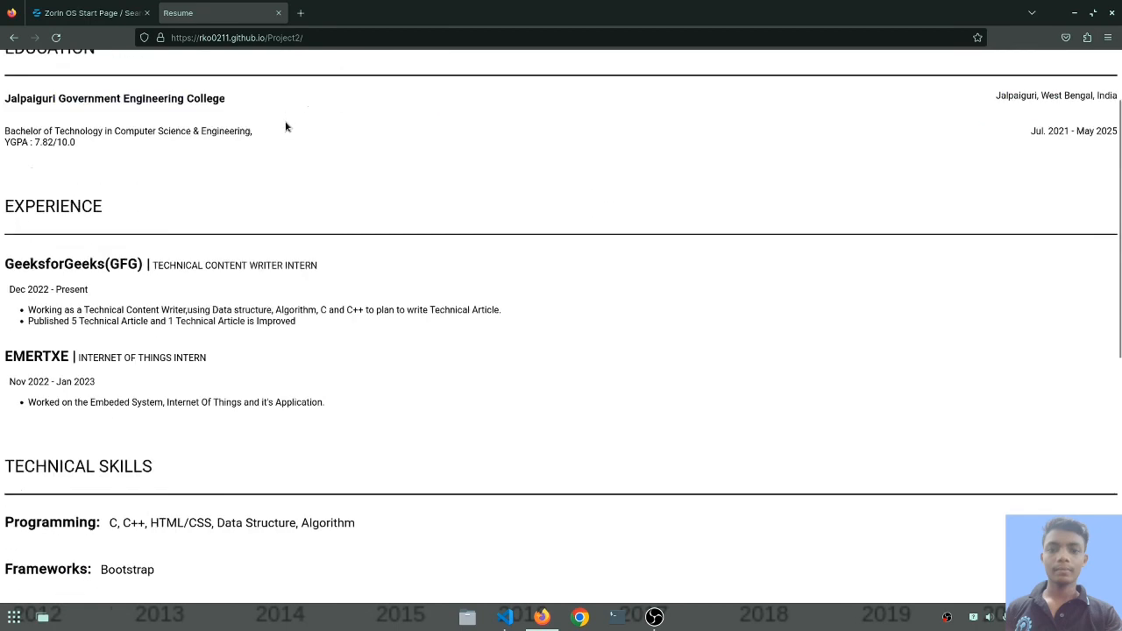
- Copy the published Project2 site's address, load it in a new browser tab, and look through the resume page
left_click(326, 37)
key("ctrl+c")
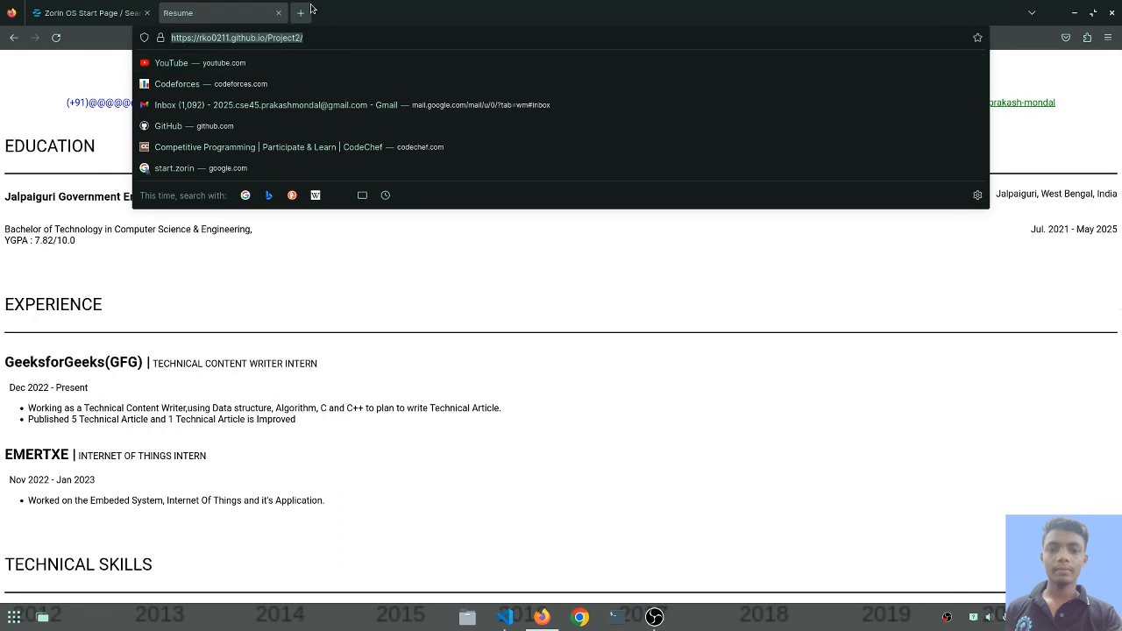
left_click(307, 10)
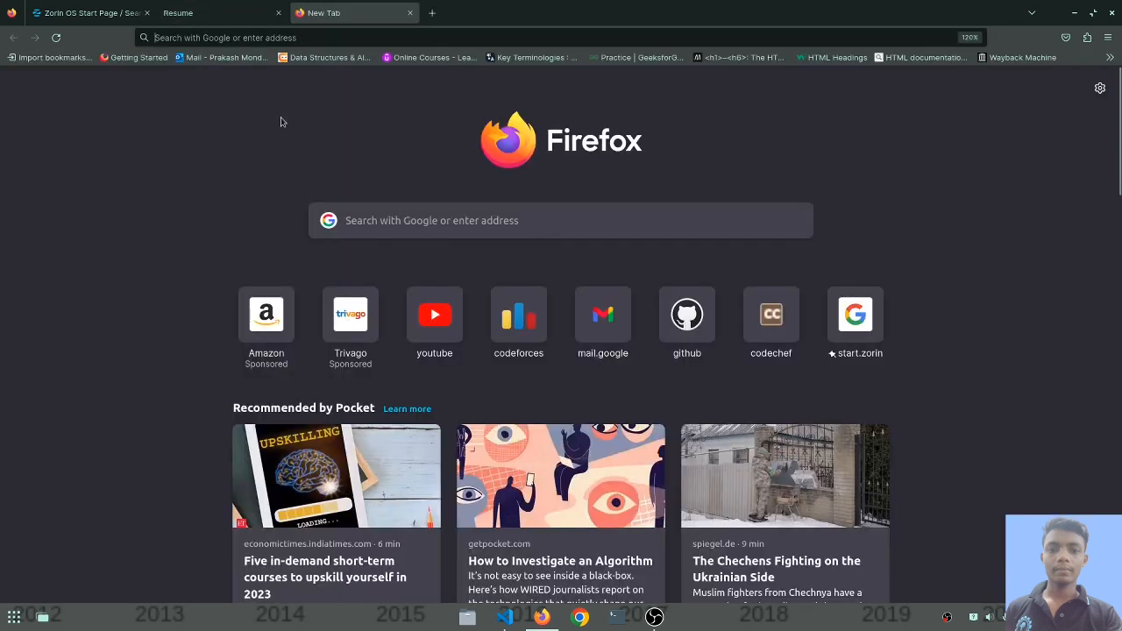
right_click(380, 37)
left_click(401, 105)
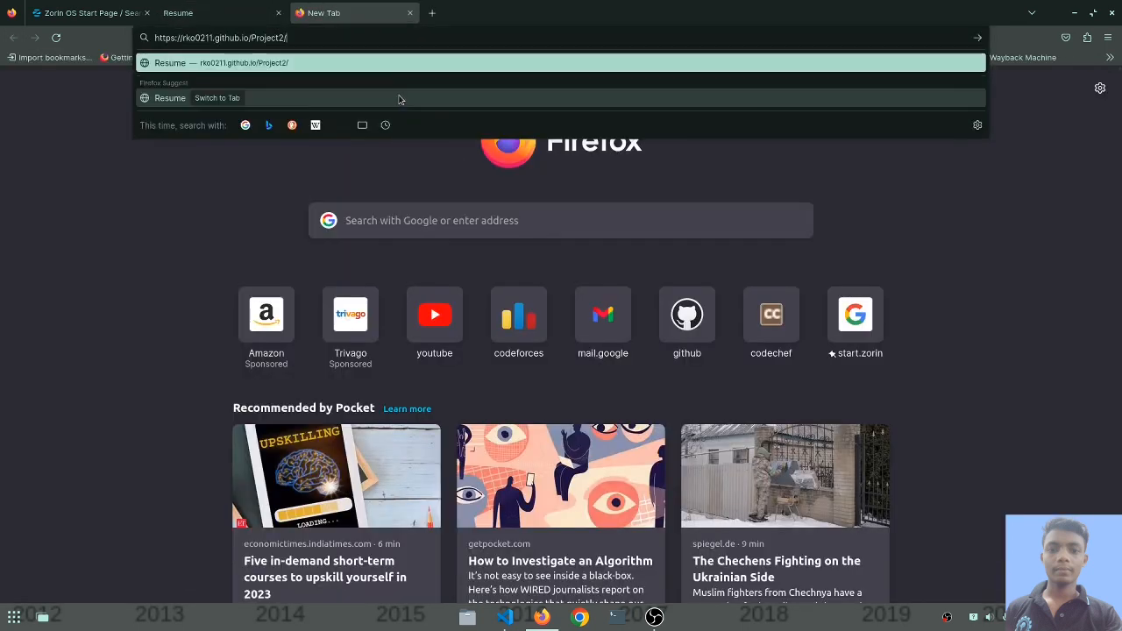
left_click(431, 63)
scroll(376, 213, "down", 7)
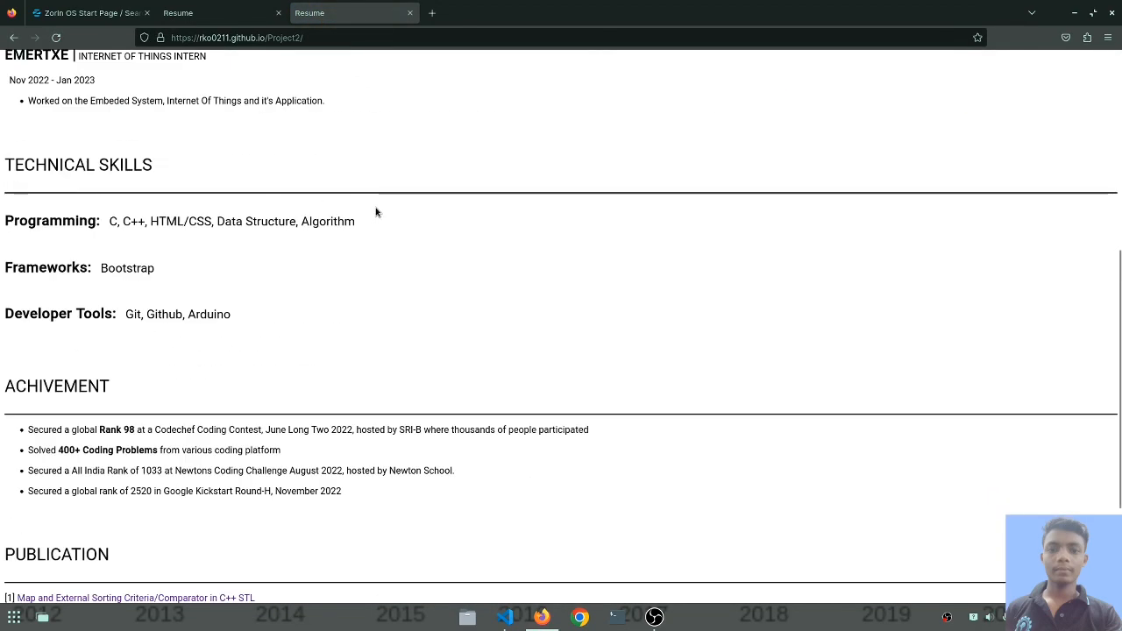
scroll(392, 194, "up", 8)
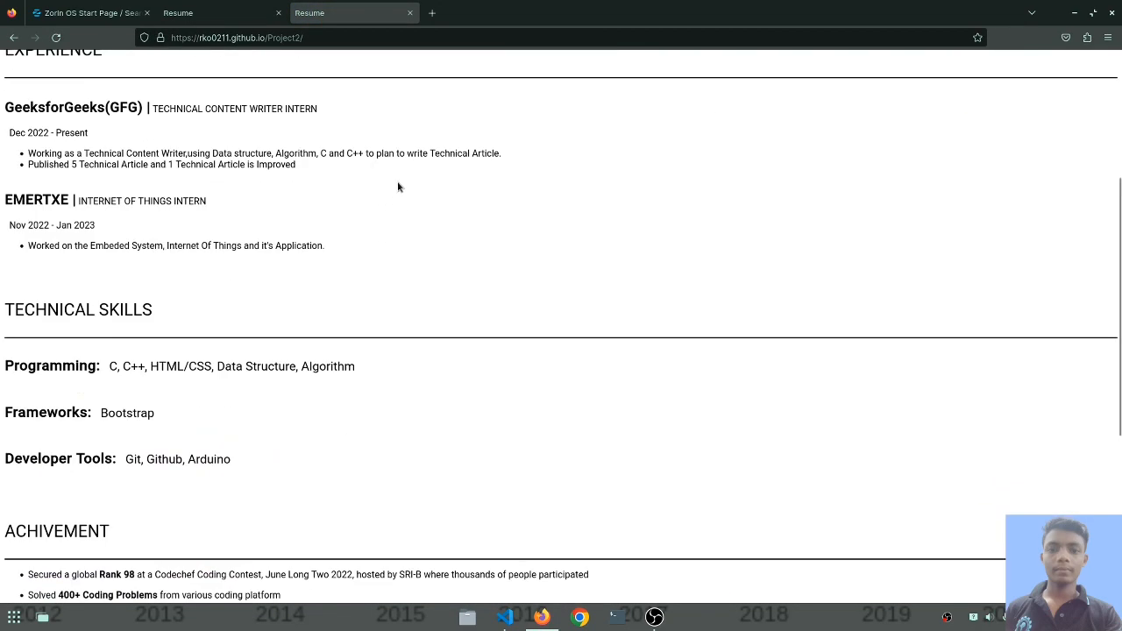
- Close both resume tabs, leaving only the Zorin OS start page open
left_click(409, 12)
left_click(278, 12)
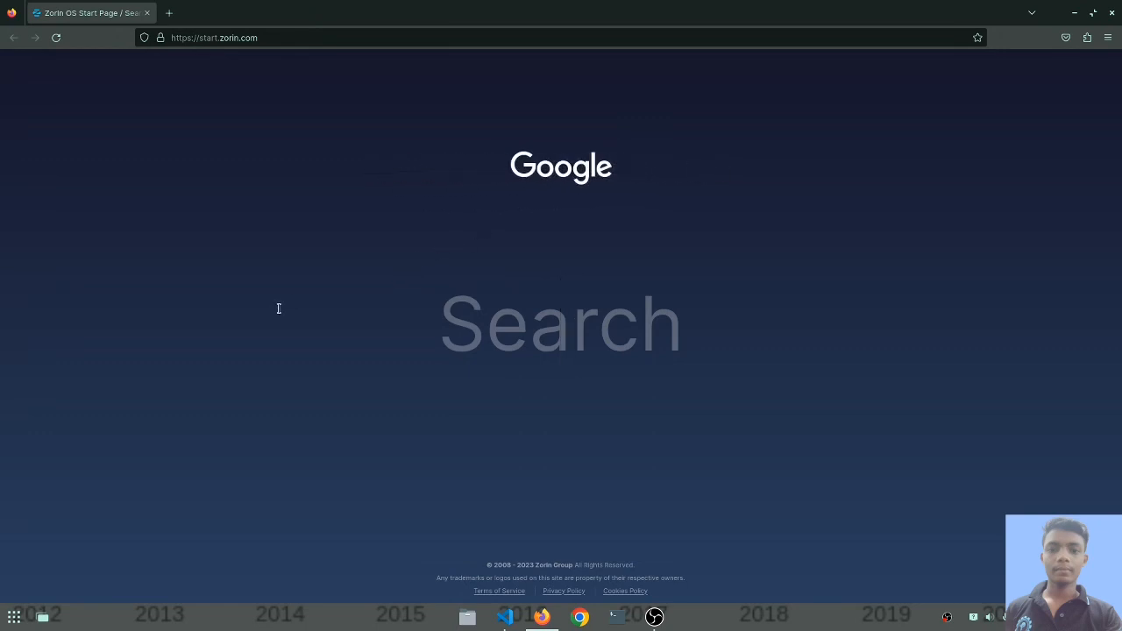
mouse_move(605, 174)
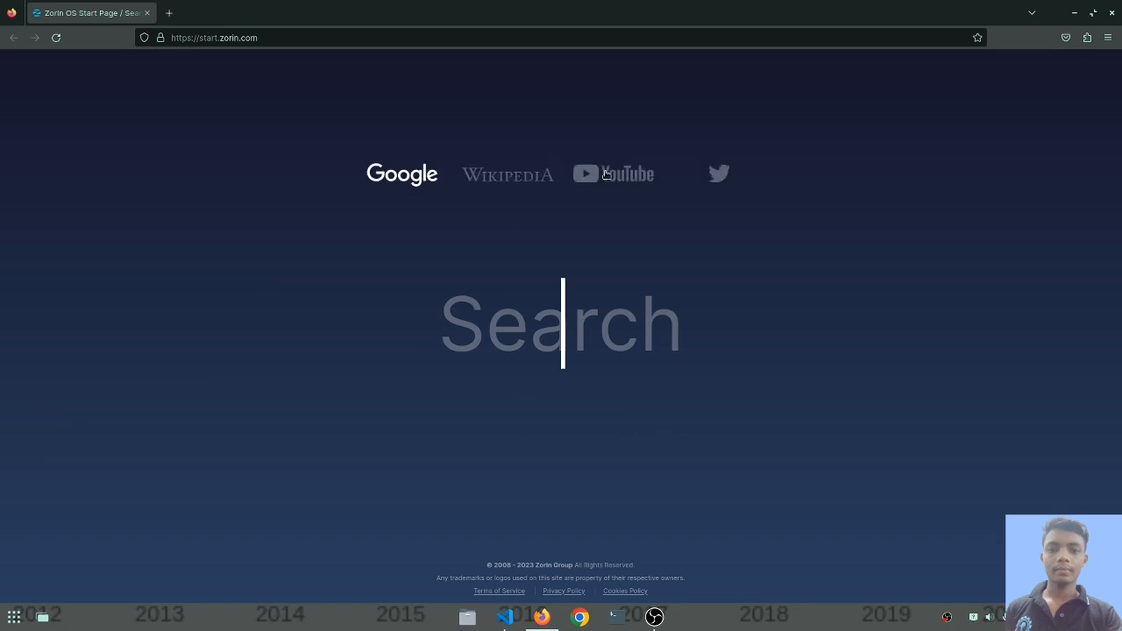